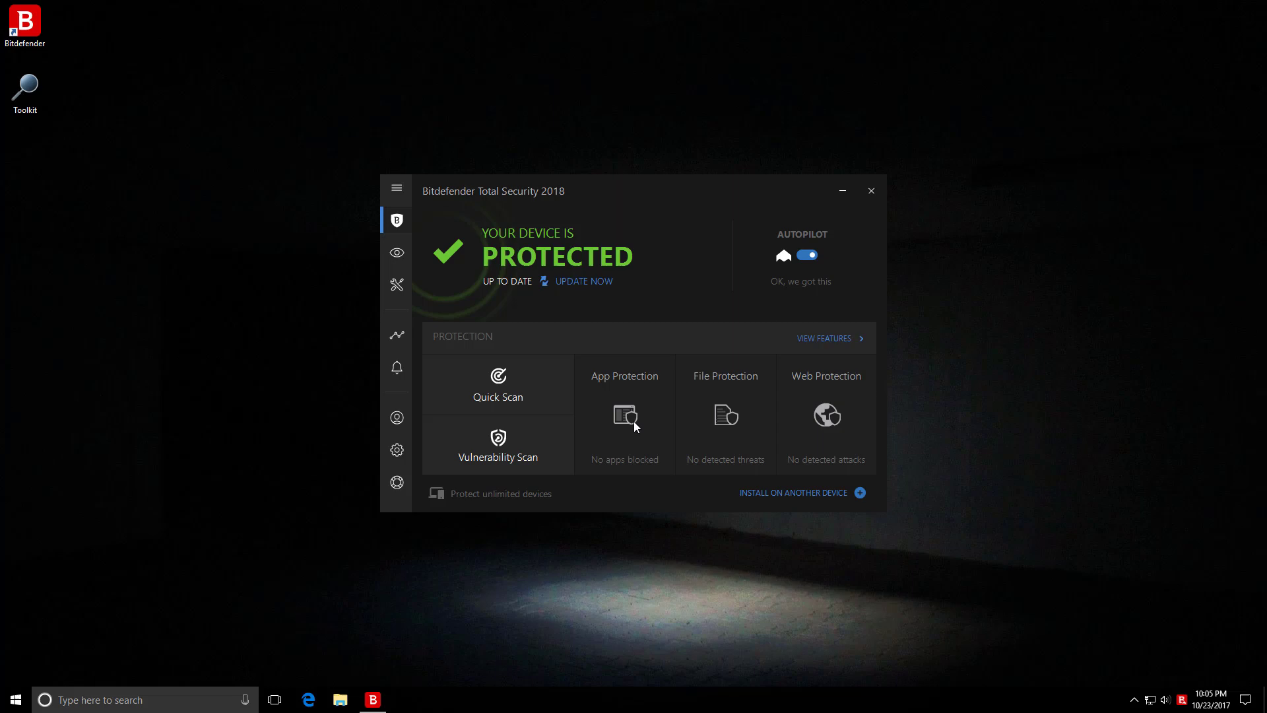
- Toggle Autopilot off and on, then review Advanced Threat Defense and Safe Files Protected Folders settings
click(803, 255)
click(808, 256)
click(800, 342)
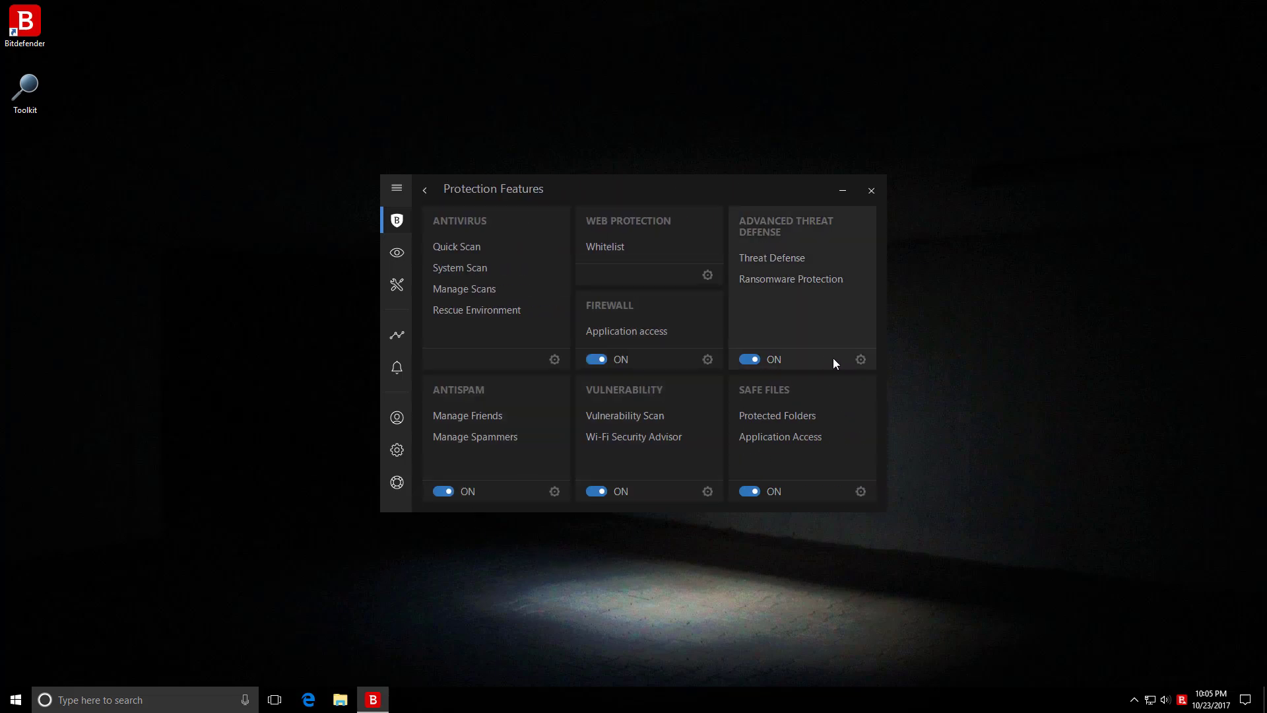
click(860, 360)
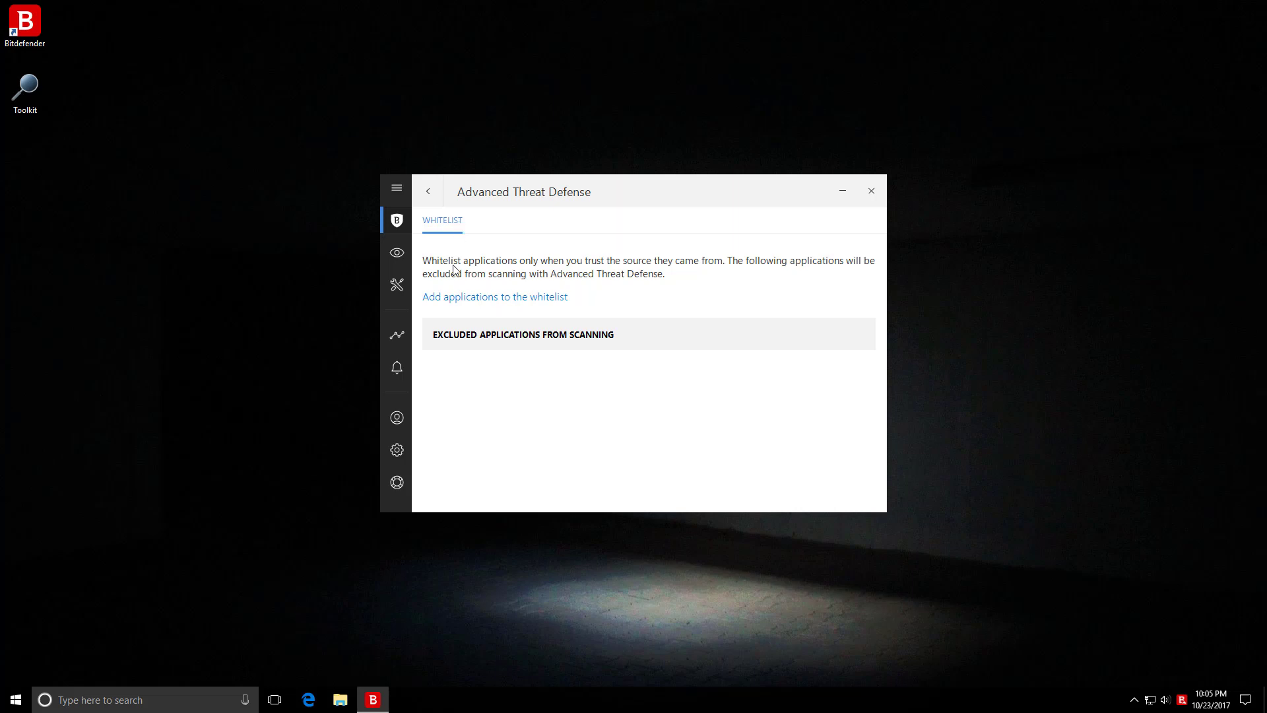
click(428, 191)
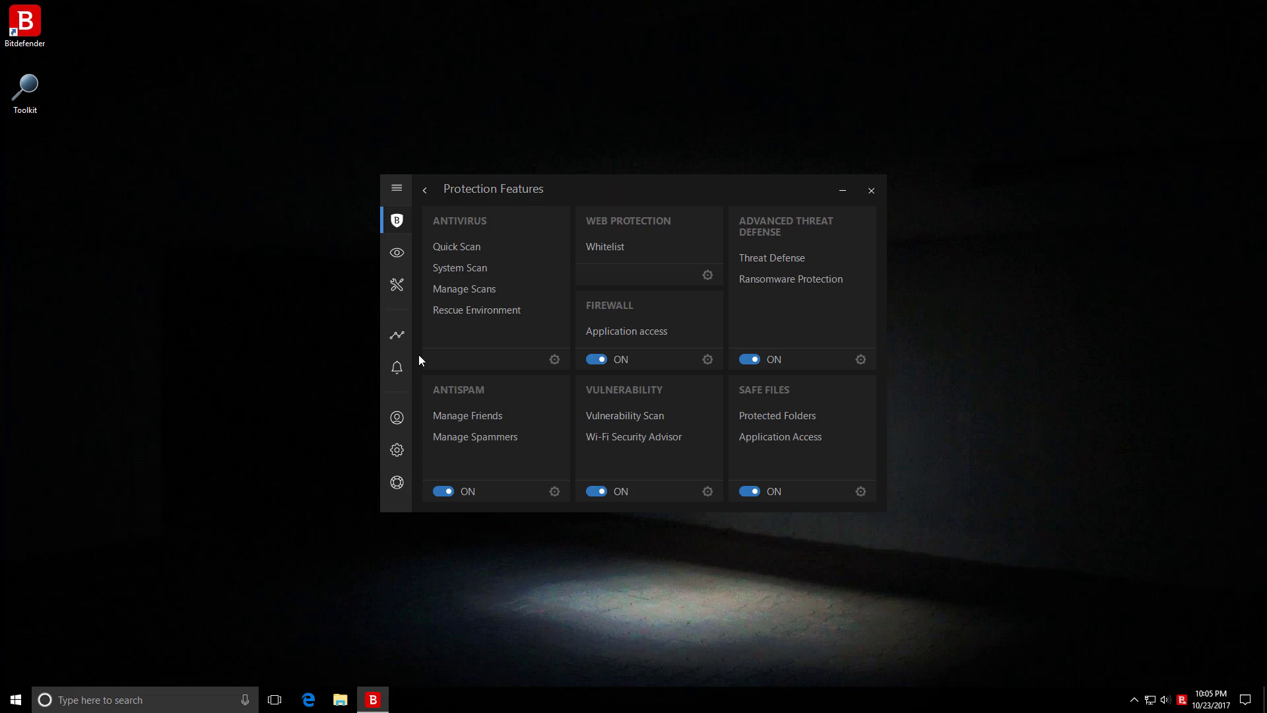
click(765, 418)
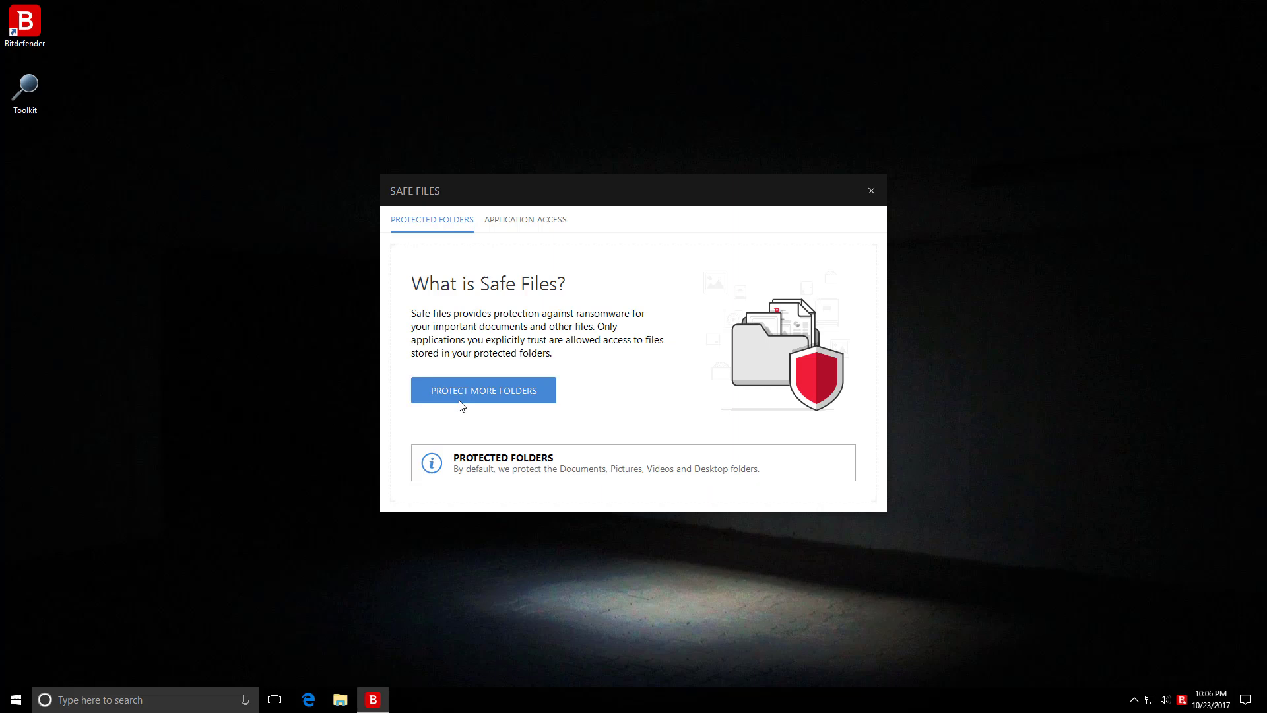
click(869, 192)
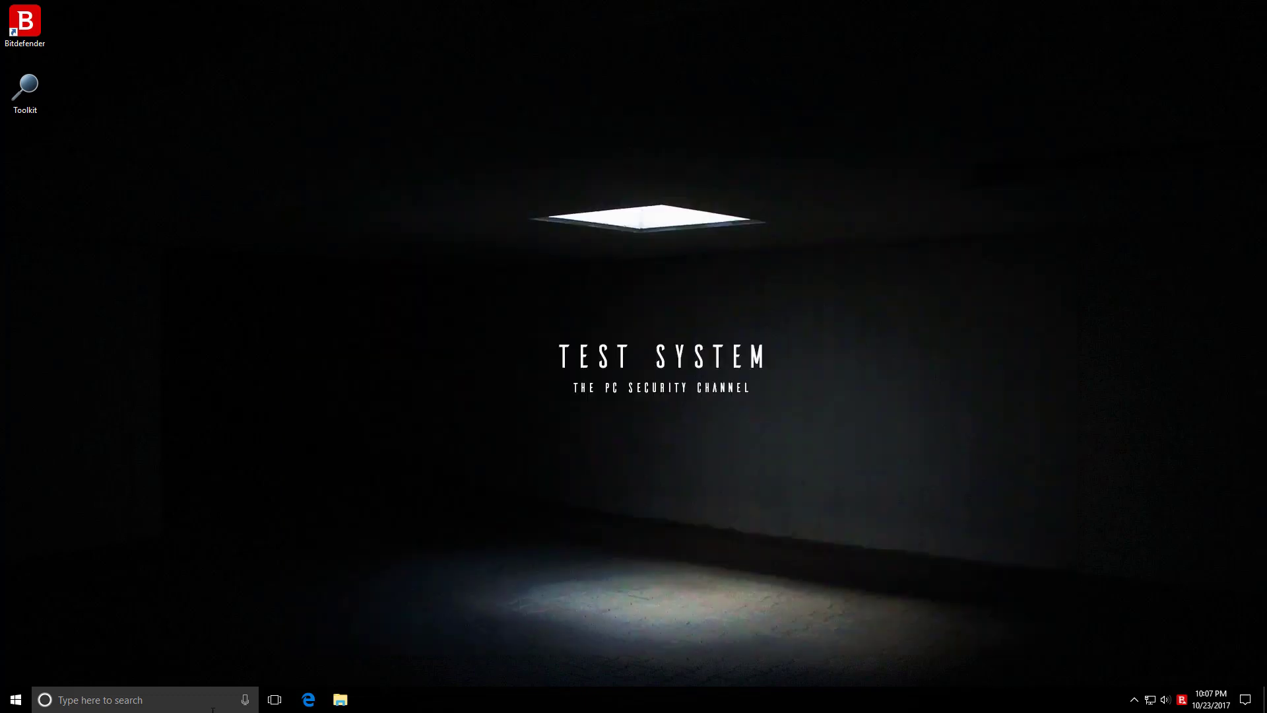
- Launch Edge and try the sipla.pw/sipla.exe download from Sig.txt
click(308, 701)
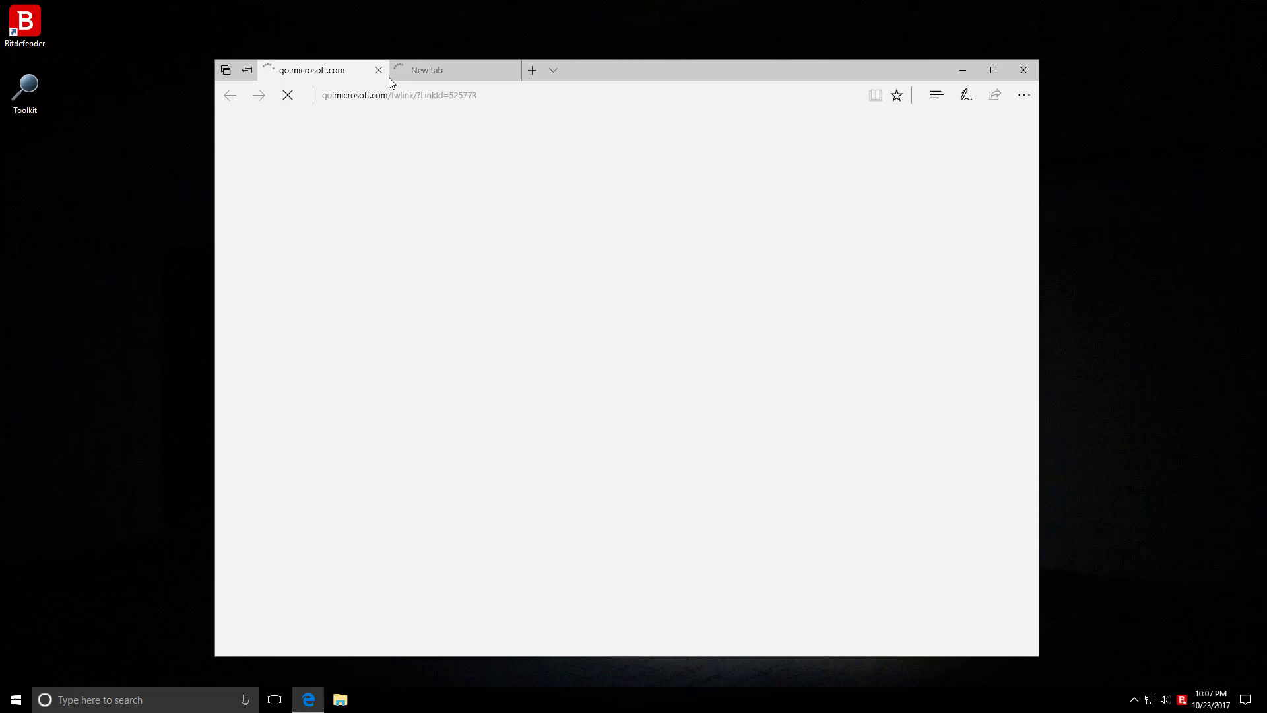
click(379, 70)
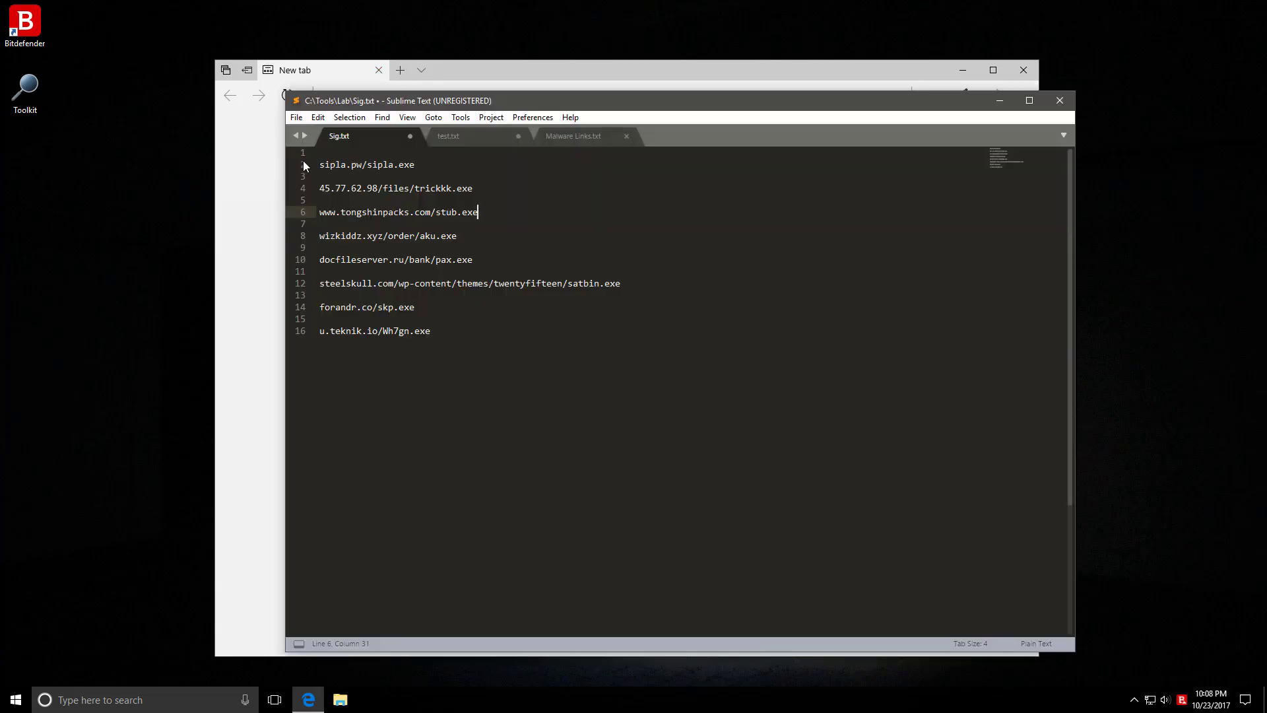
click(307, 166)
key(ctrl+c)
click(235, 155)
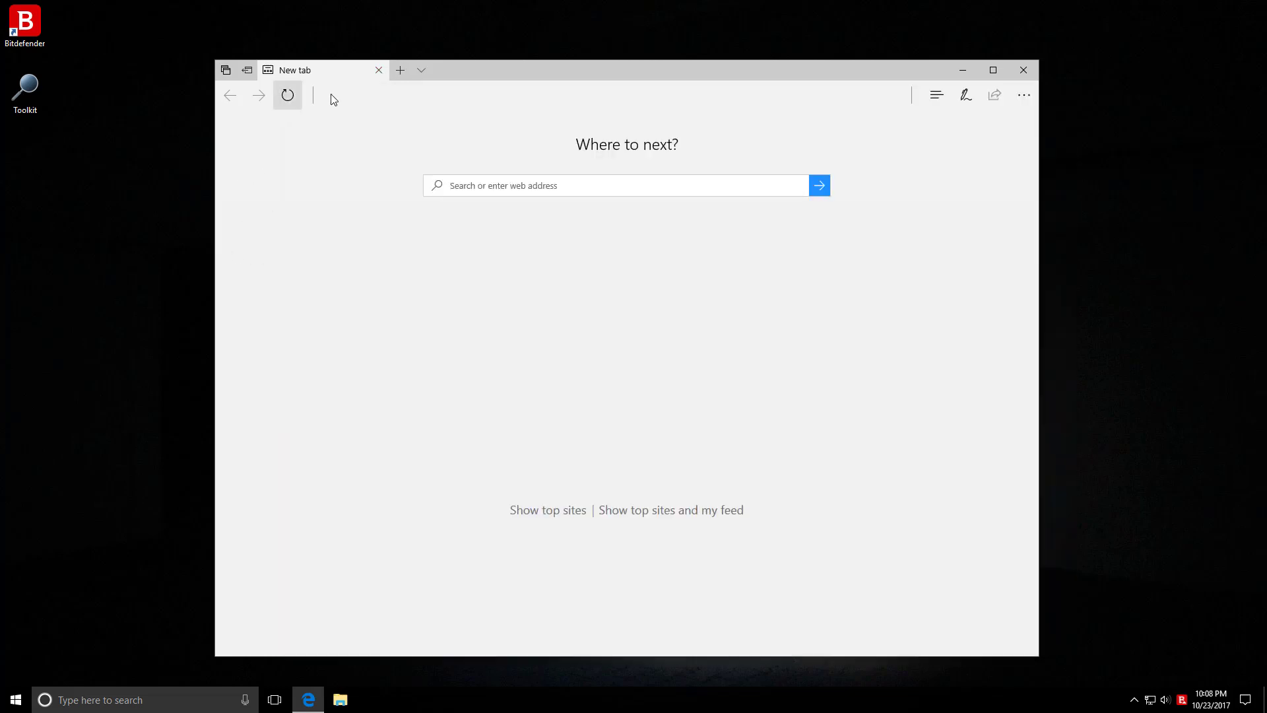
click(453, 189)
key(ctrl+v)
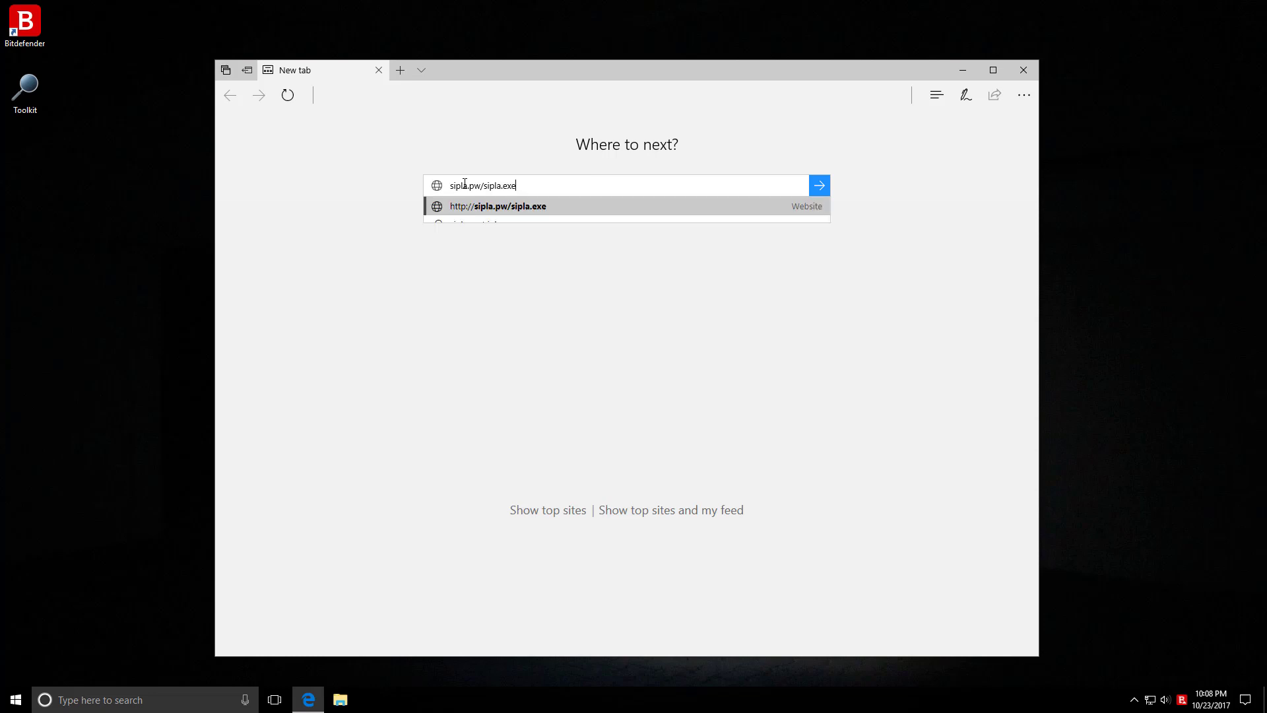
key(Return)
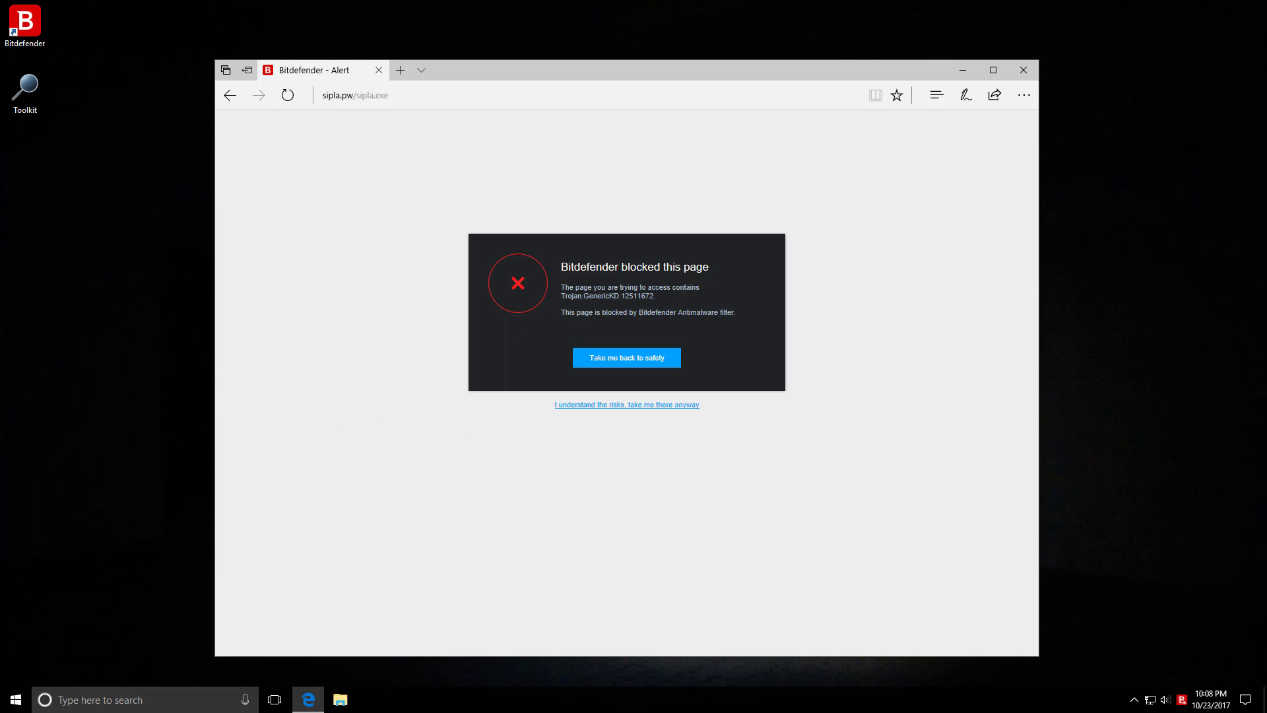
- Try the 45.77.62.98/files/trickkk.exe download and inspect the blocked page's address
key(alt+Tab)
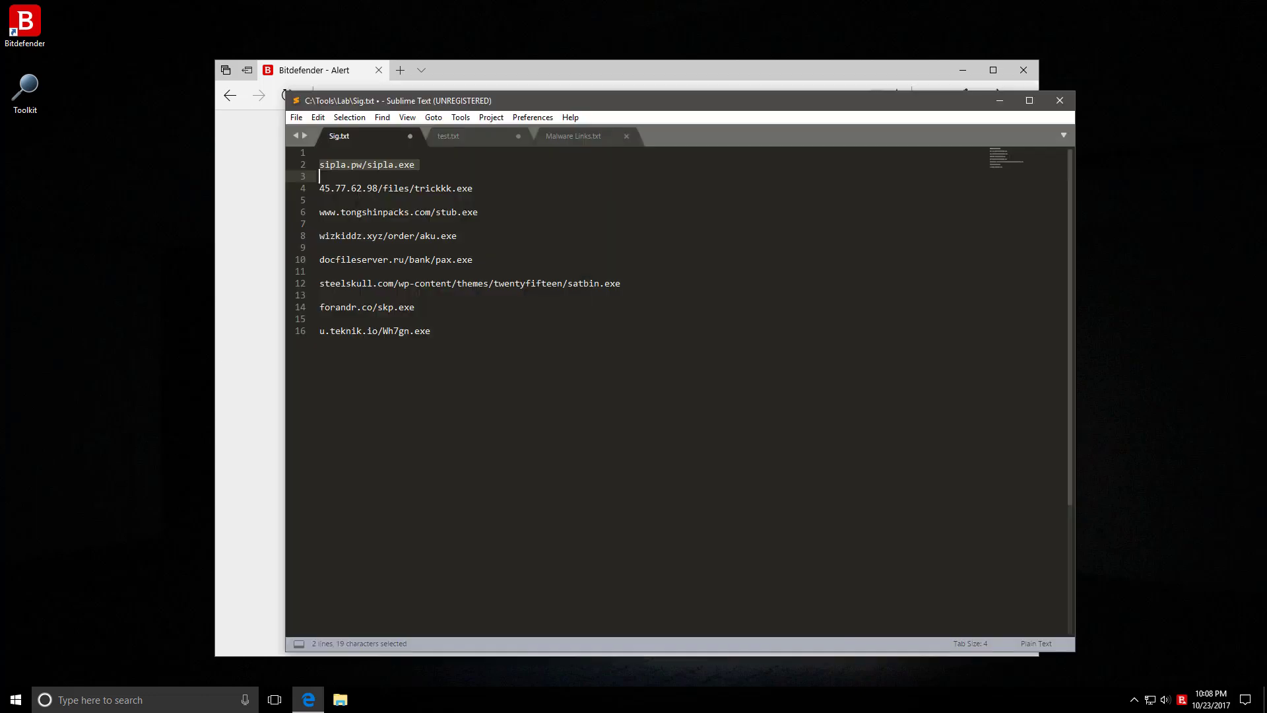
click(303, 190)
key(ctrl+c)
click(231, 205)
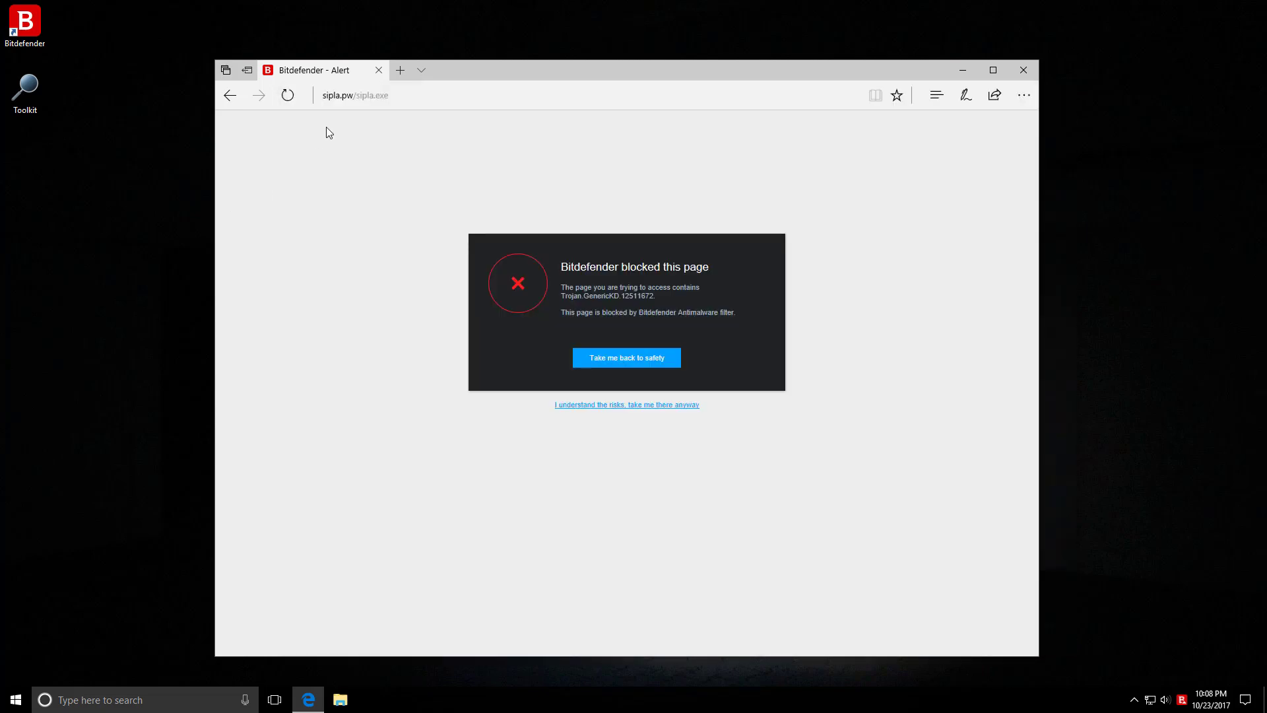
click(373, 95)
key(ctrl+v)
key(Return)
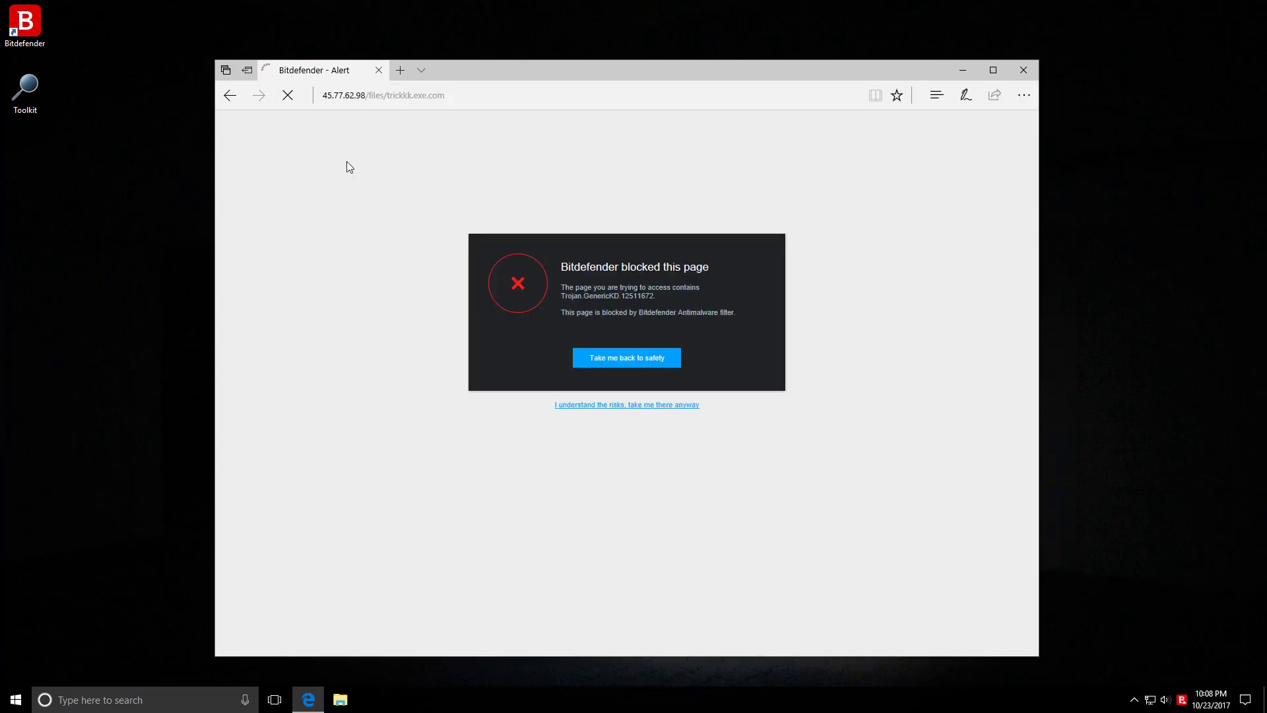
click(427, 97)
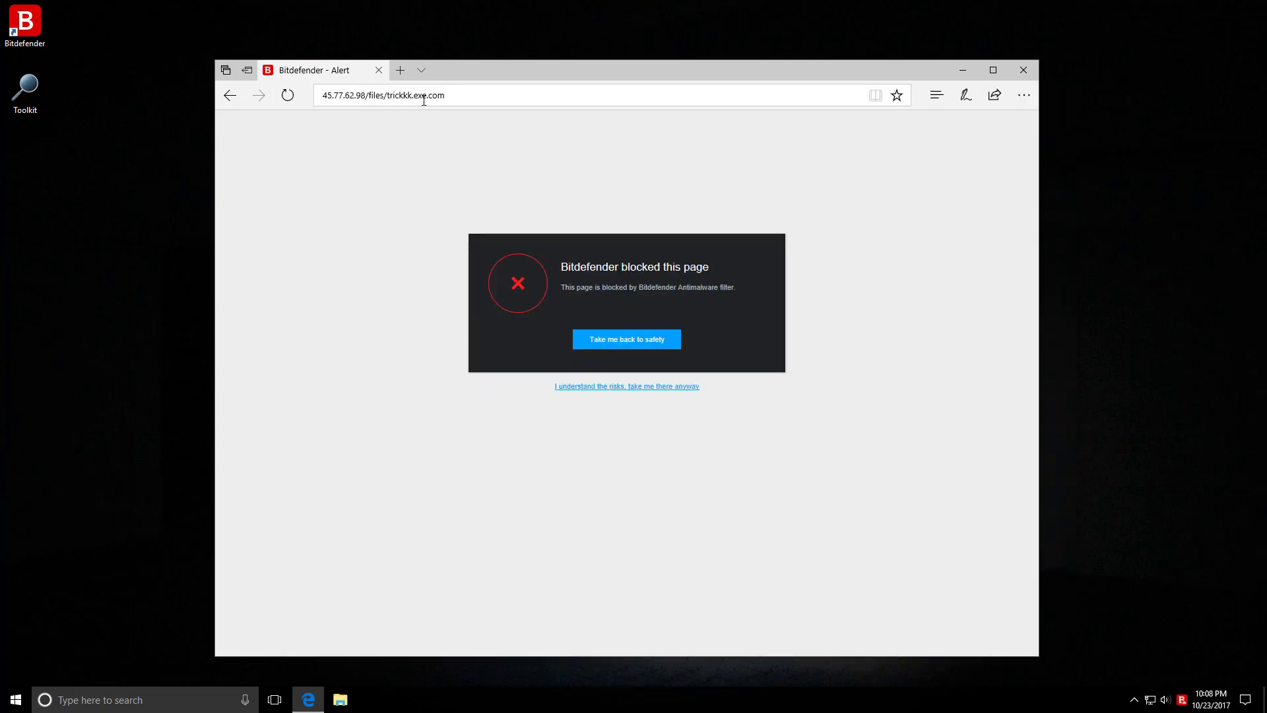
click(413, 351)
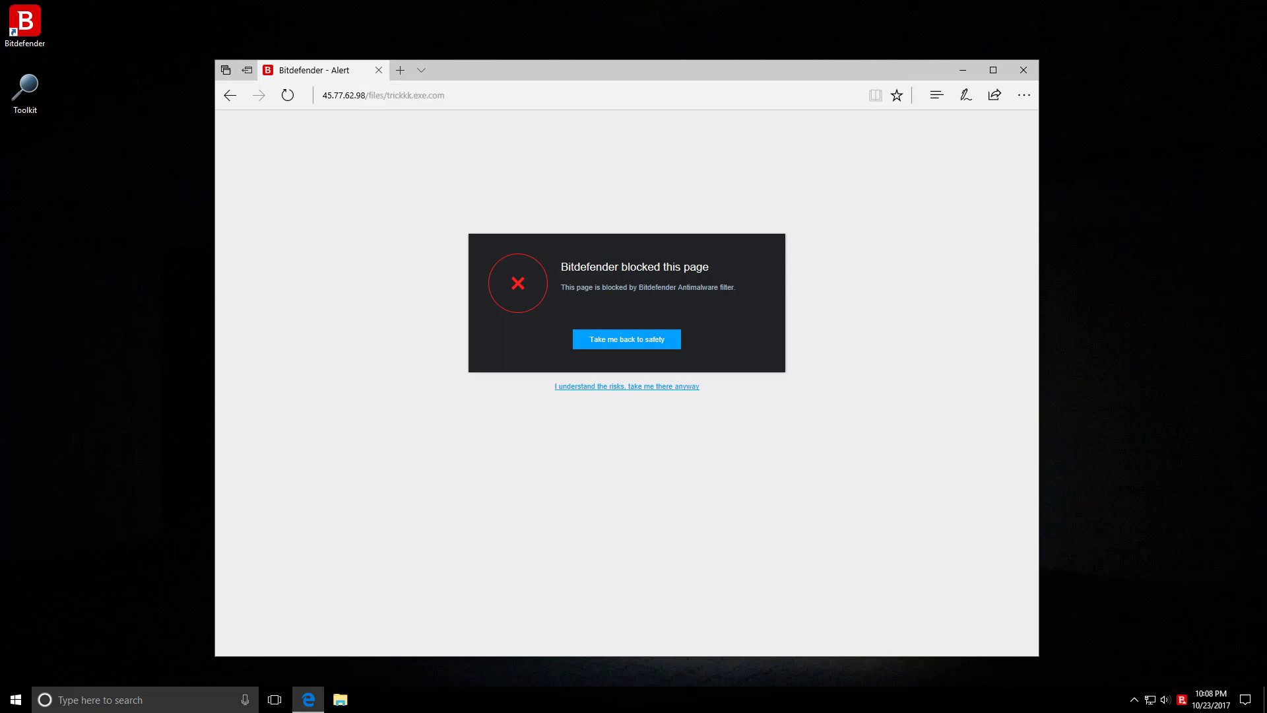
key(alt+Tab)
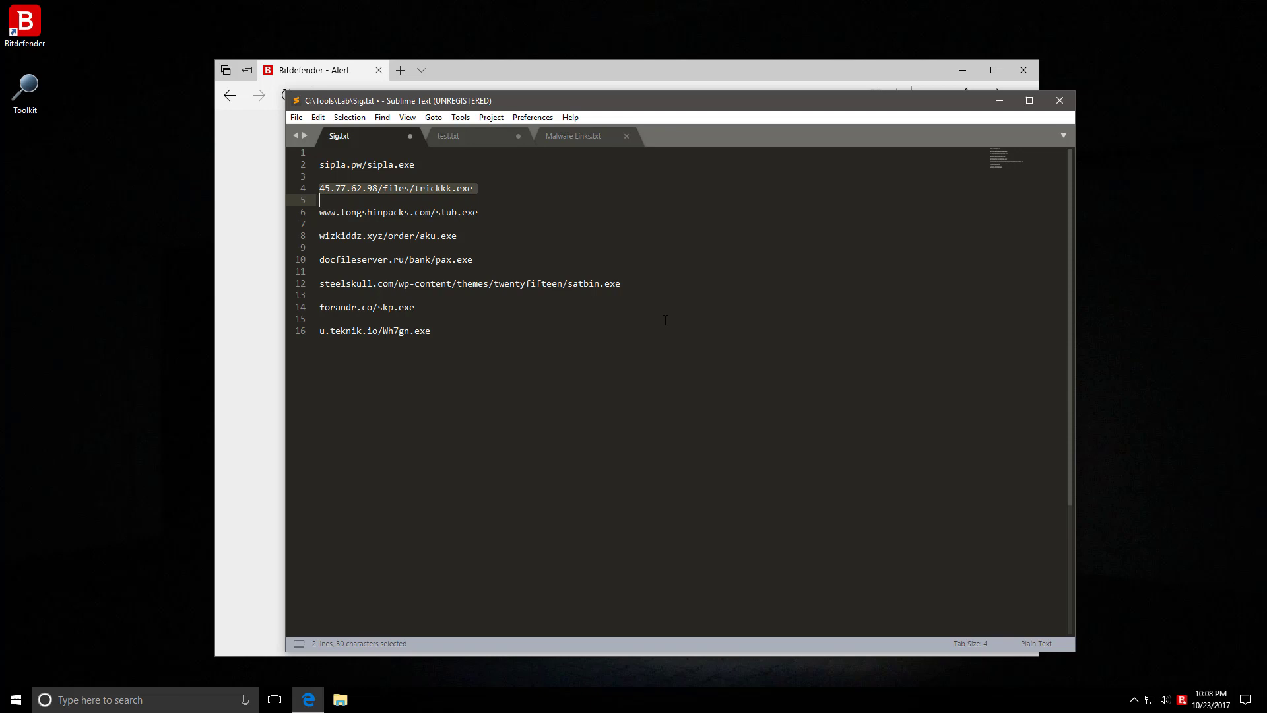
click(300, 217)
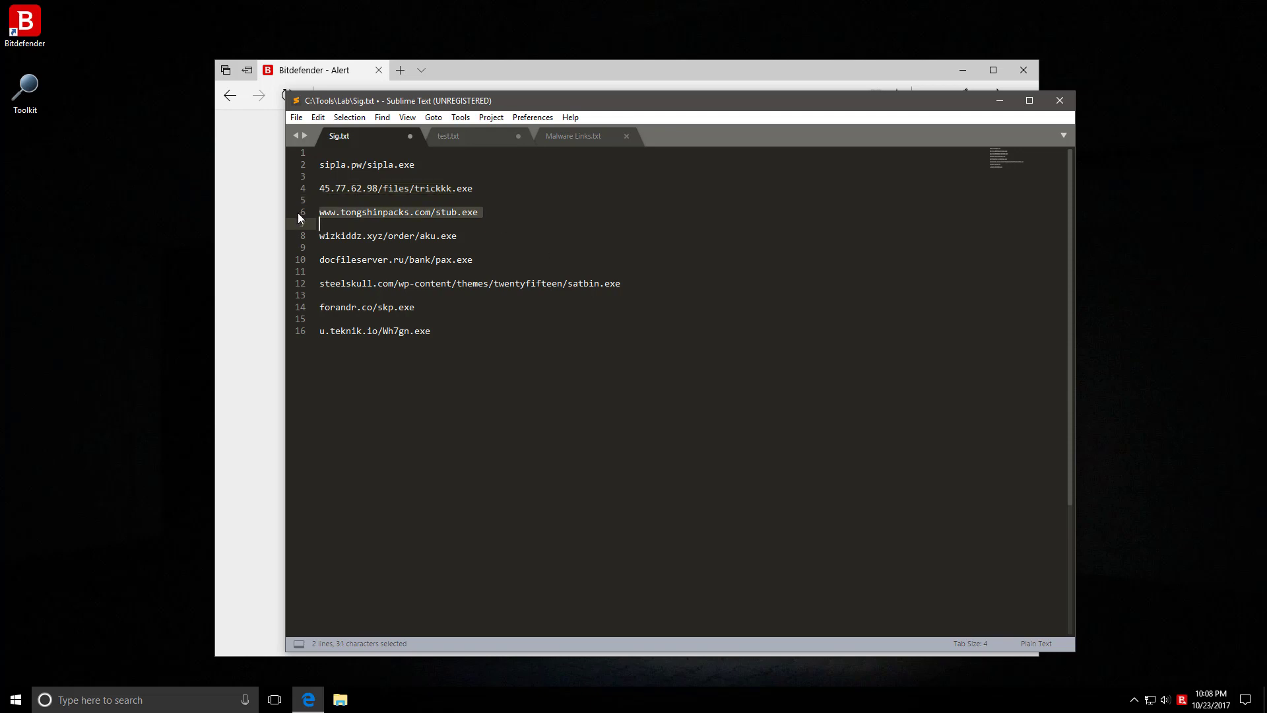
click(225, 236)
click(356, 93)
key(ctrl+v)
key(Return)
- Try the wizkiddz.xyz/order/aku.exe and docfileserver.ru/bank/pax.exe downloads
click(305, 236)
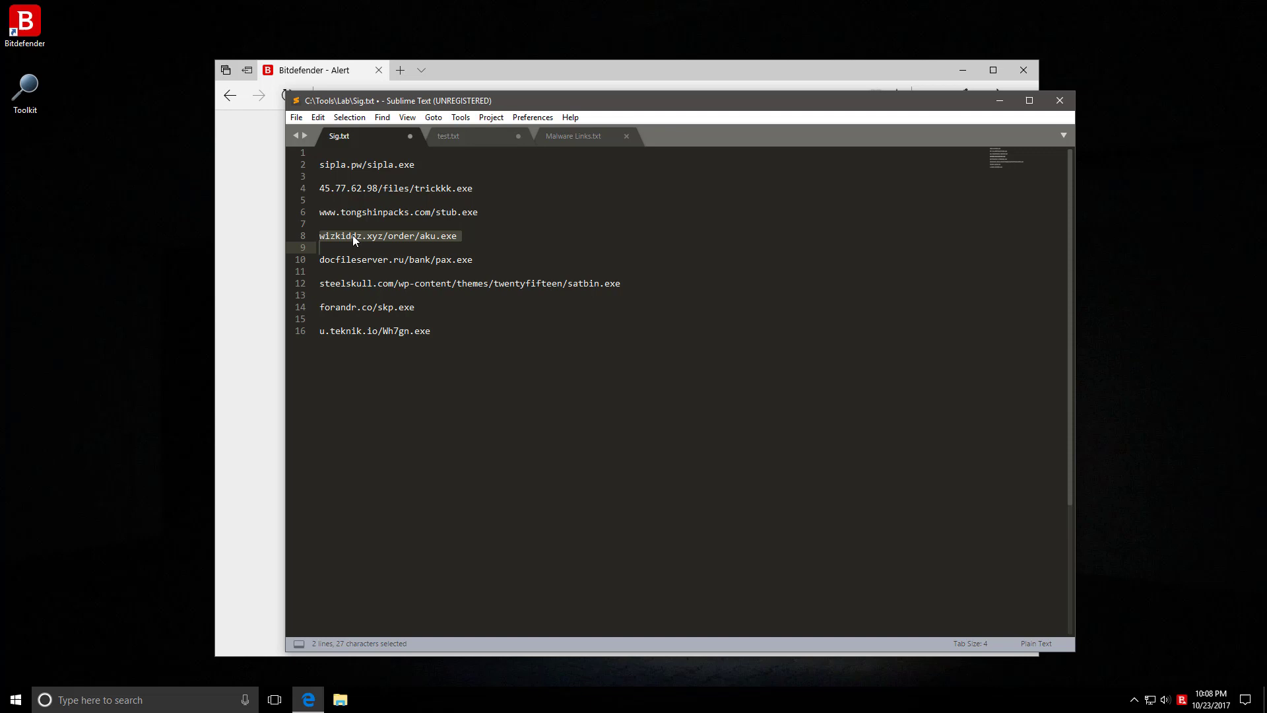
key(ctrl+c)
click(354, 95)
key(ctrl+v)
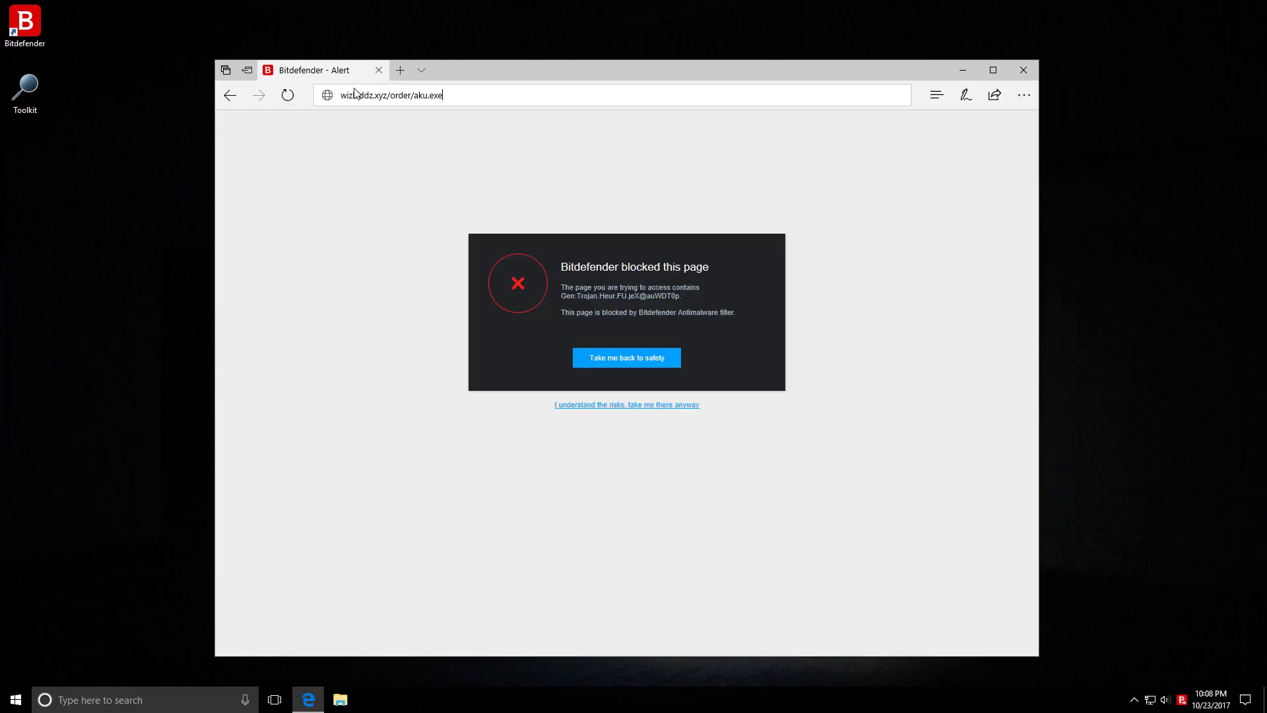
key(Return)
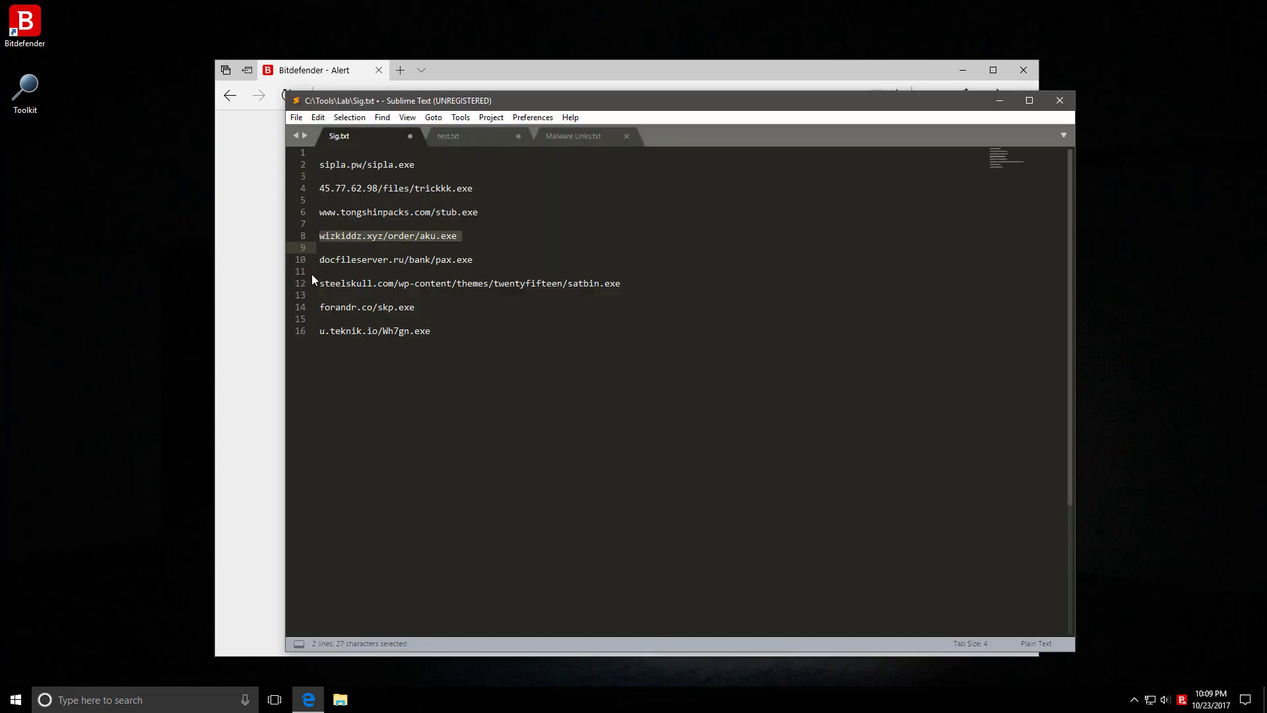
click(299, 260)
click(244, 283)
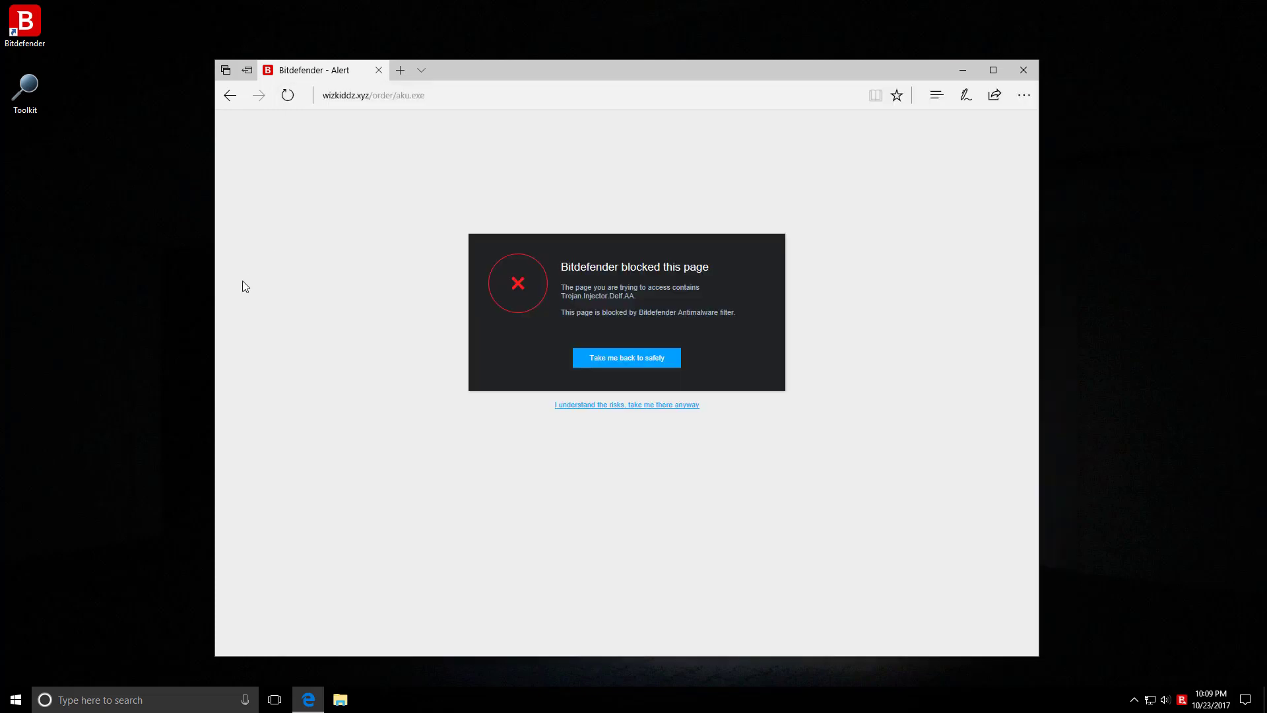
click(368, 99)
key(ctrl+v)
key(Return)
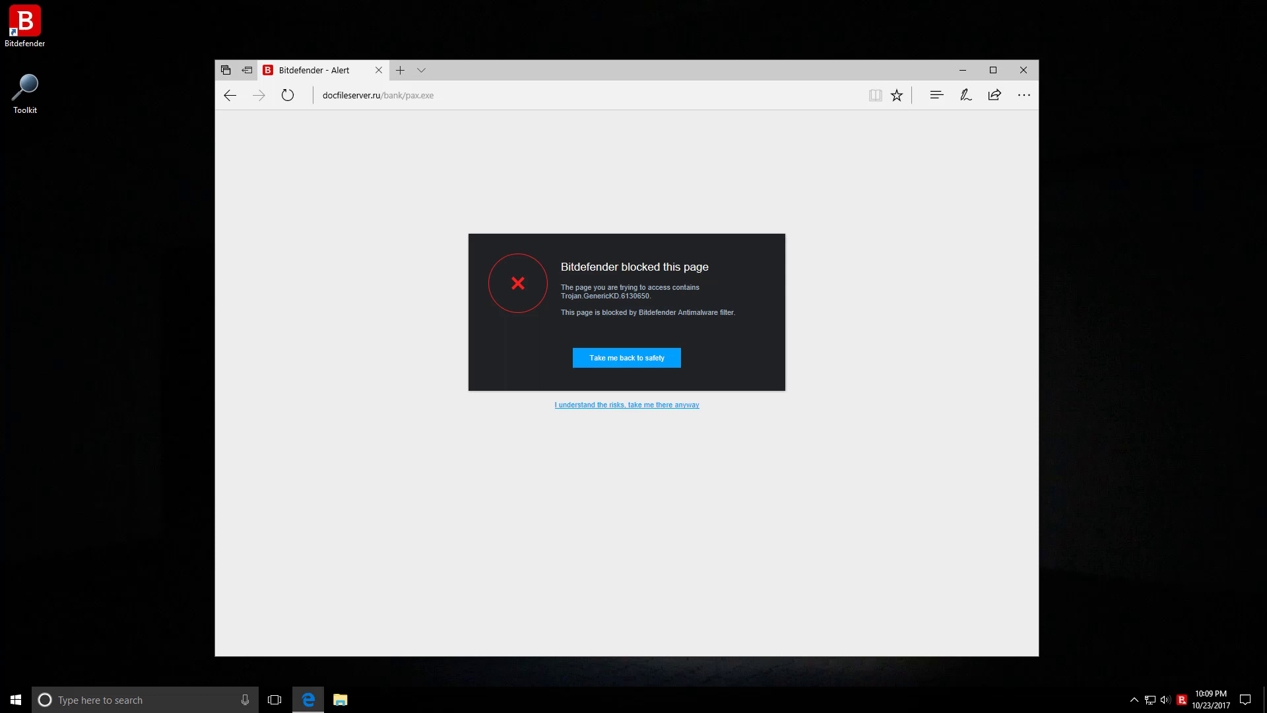
- Try the steelskull.com satbin.exe and forandr.co/skp.exe downloads
key(alt+Tab)
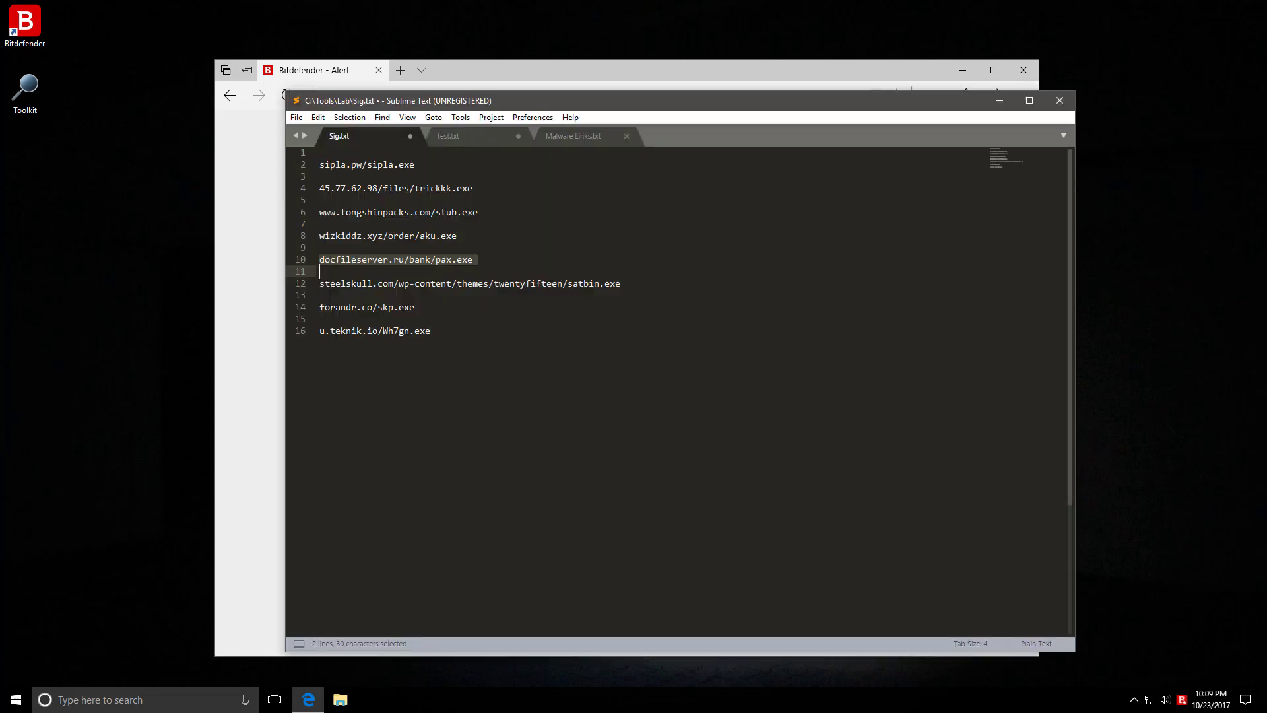
click(302, 284)
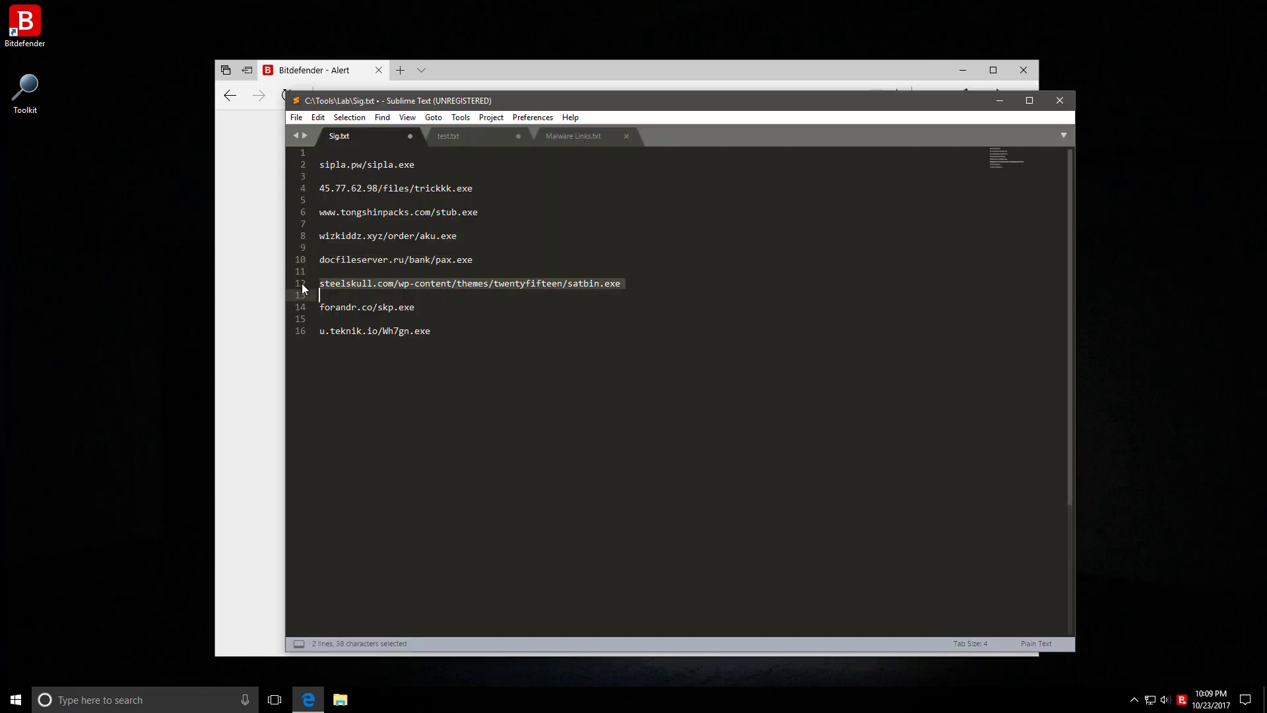
click(255, 287)
click(367, 95)
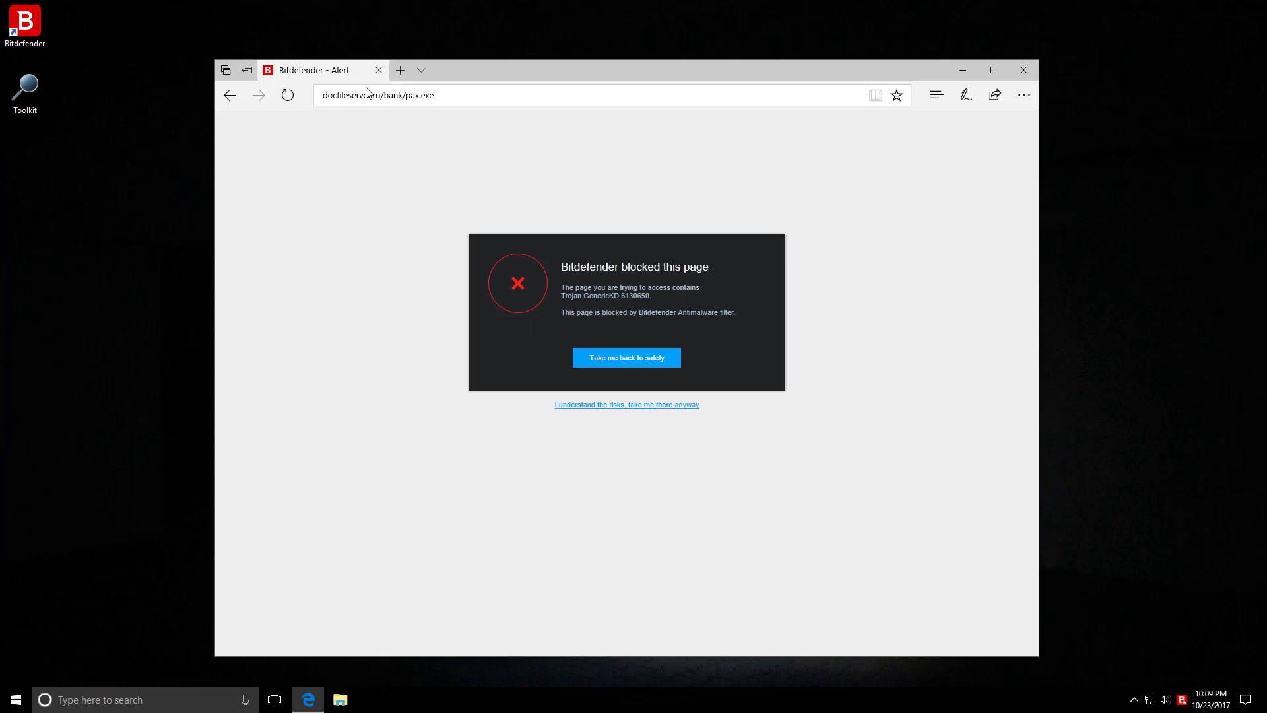
key(ctrl+v)
key(Return)
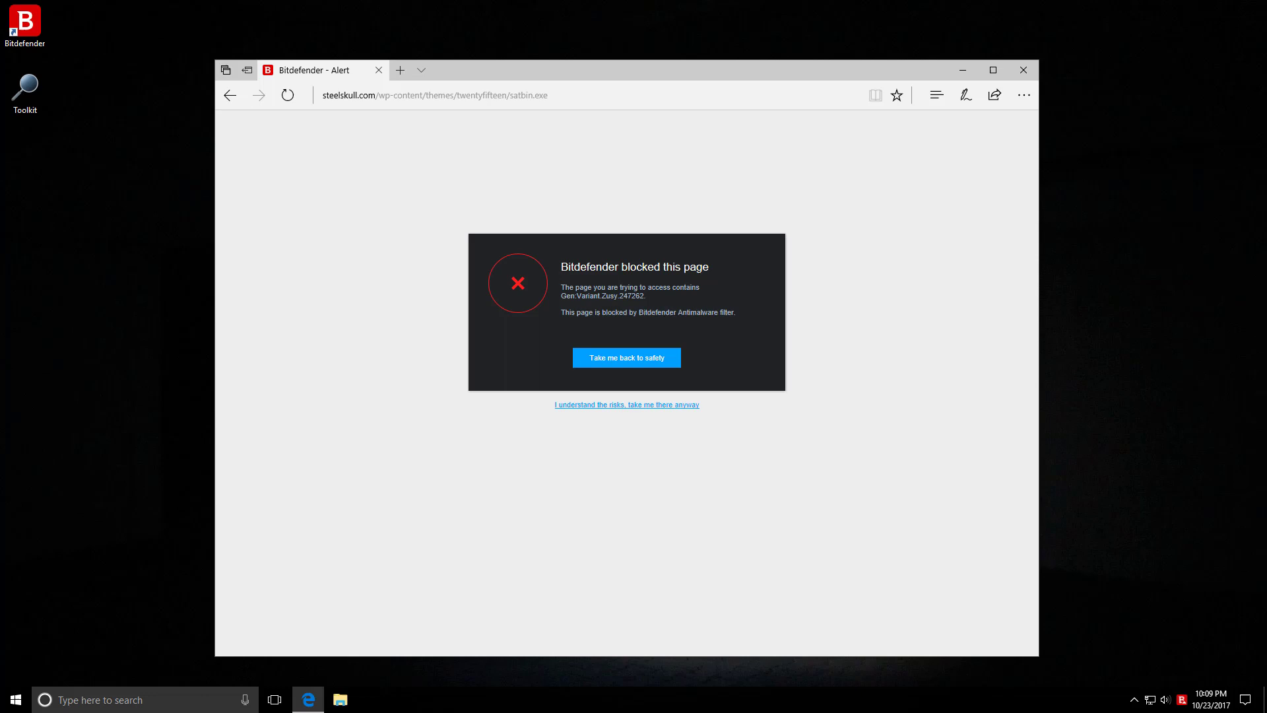
click(378, 95)
key(ctrl+v)
key(Return)
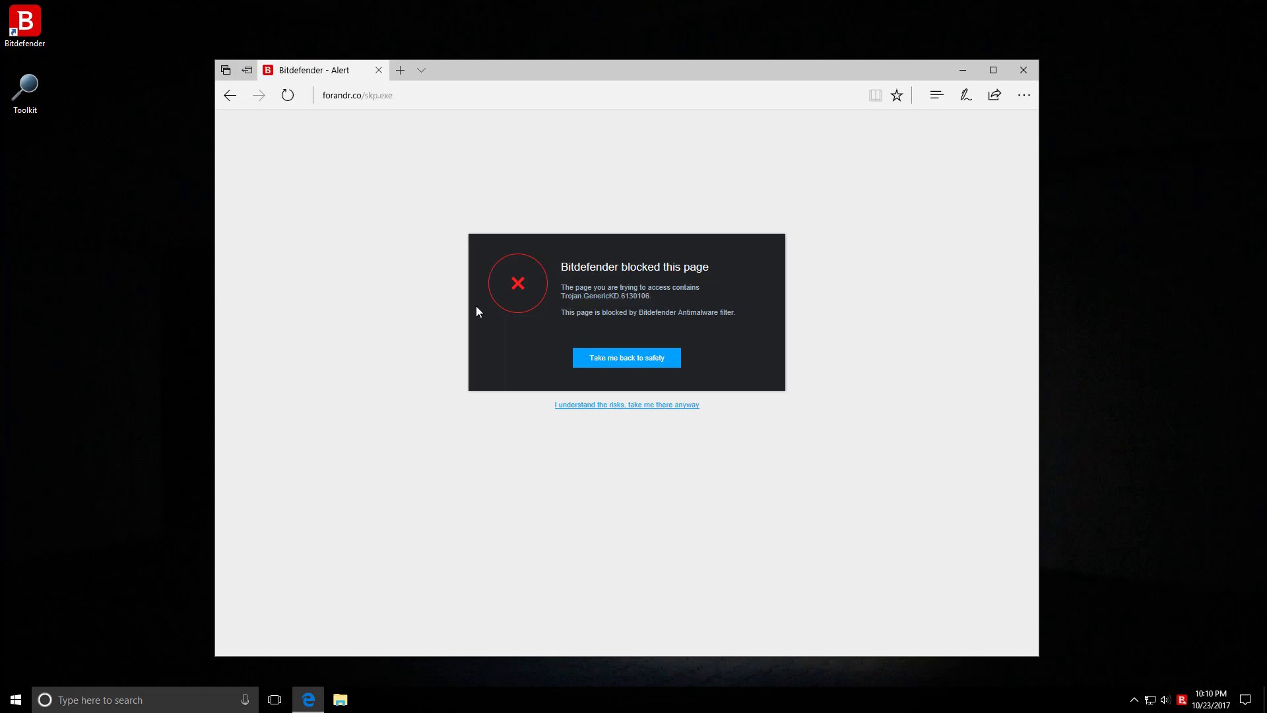
- Try the u.teknik.io/Wh7gn.exe download, then close Edge
key(alt+Tab)
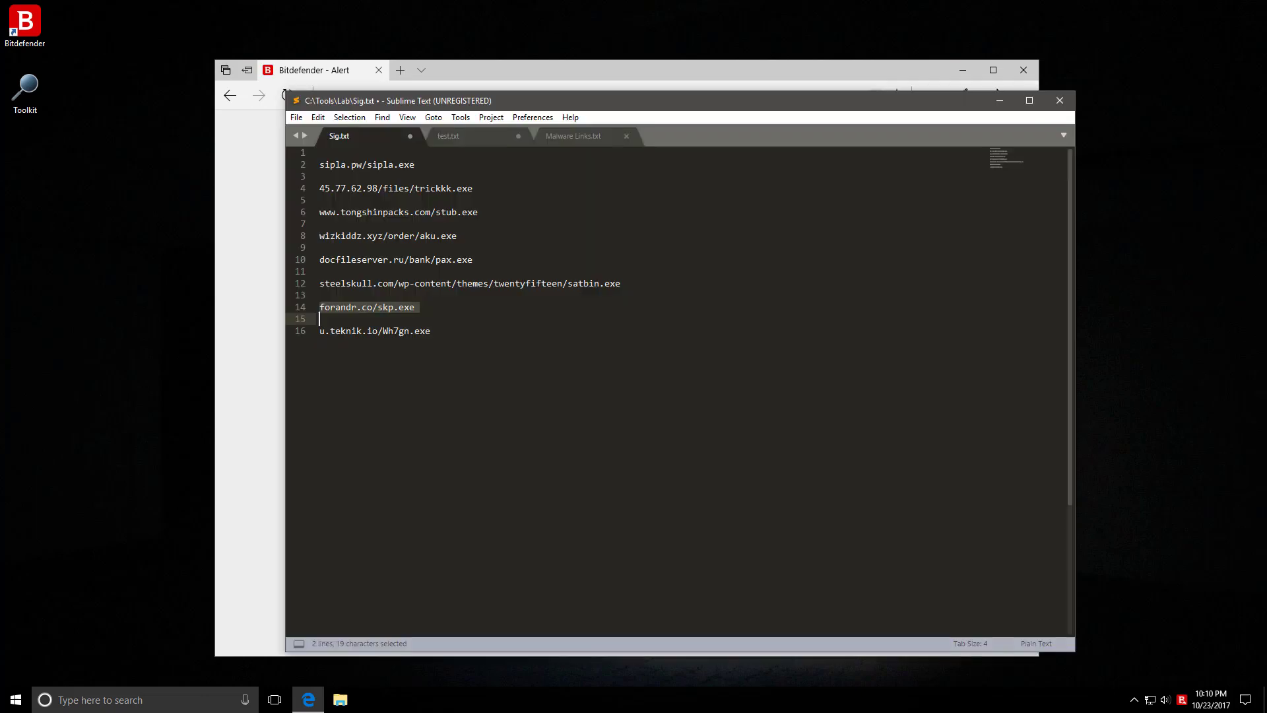
drag(319, 332, 430, 331)
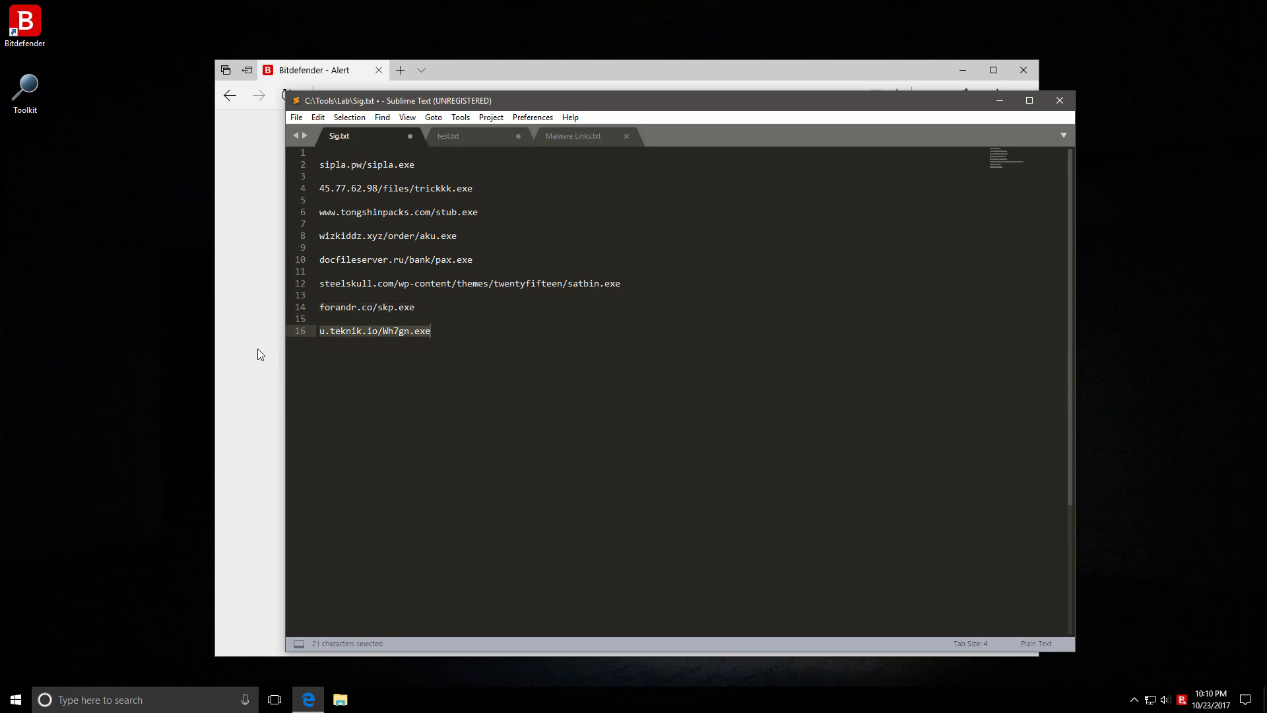
key(ctrl+c)
click(219, 373)
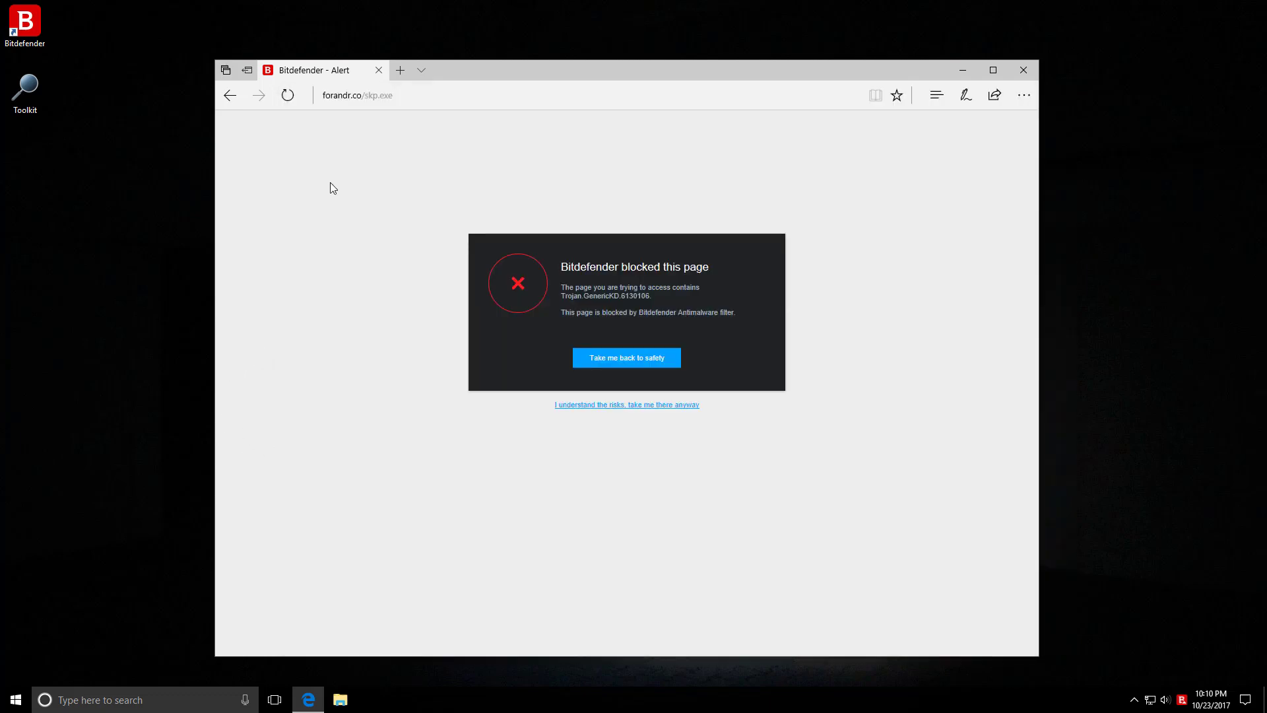
click(366, 95)
key(ctrl+v)
key(Return)
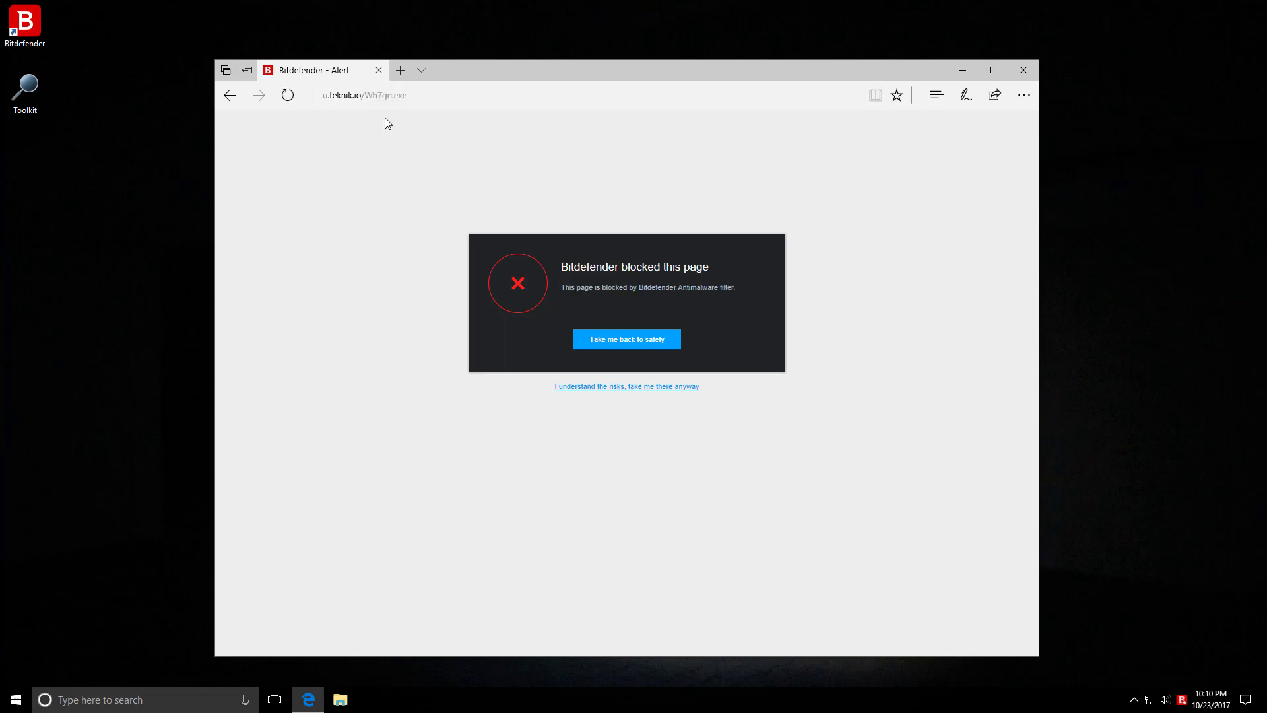
click(378, 71)
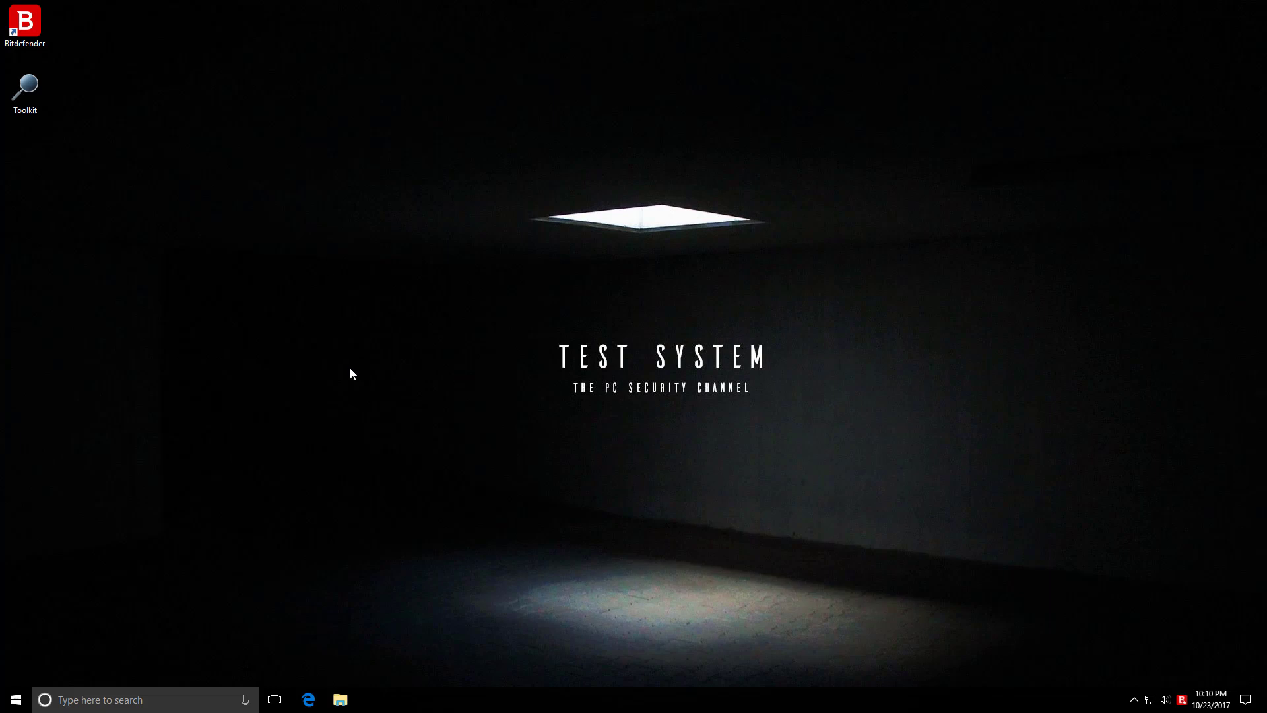
- Turn Bitdefender Shield off permanently from the tray and dismiss the Autopilot notification
right_click(1182, 701)
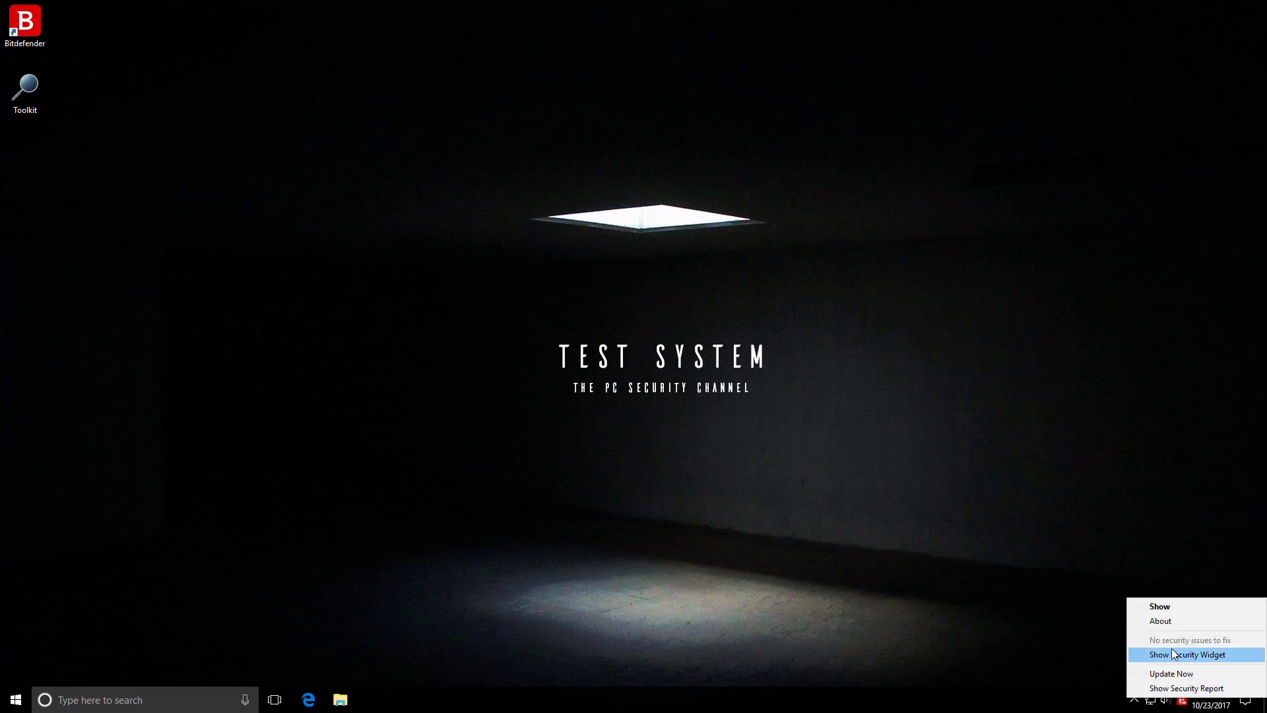
click(1177, 614)
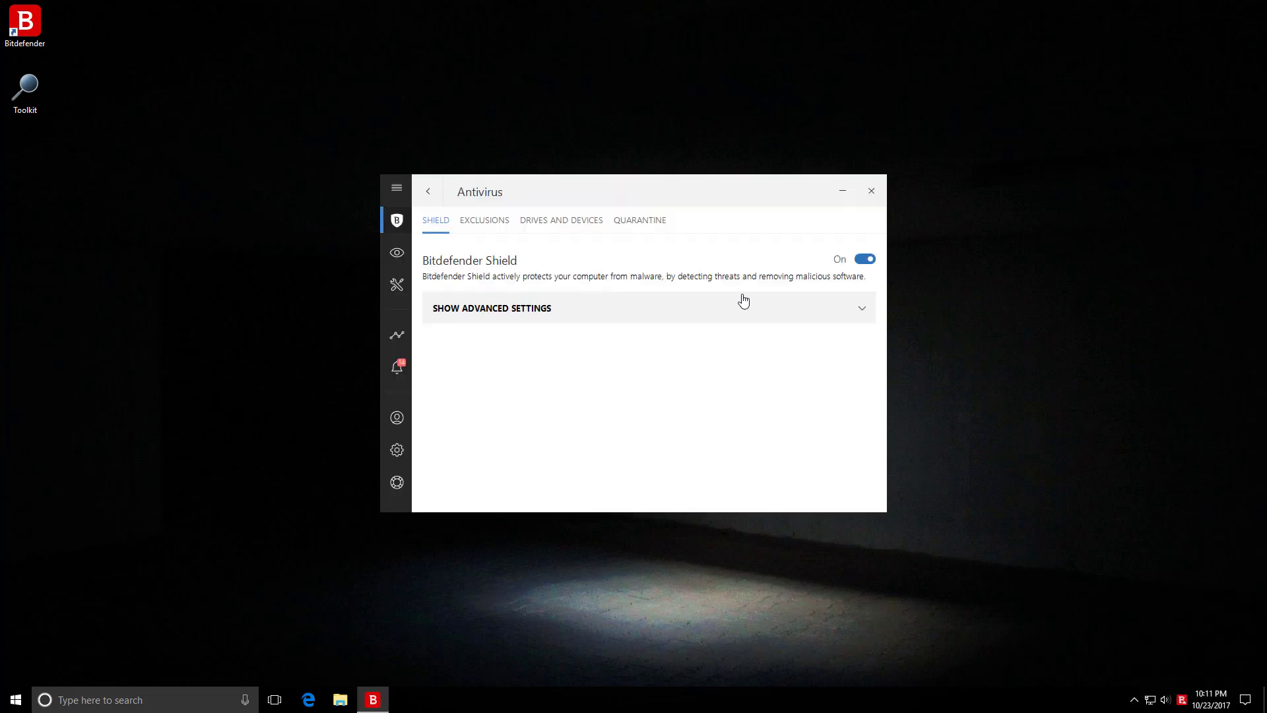
click(864, 260)
click(568, 364)
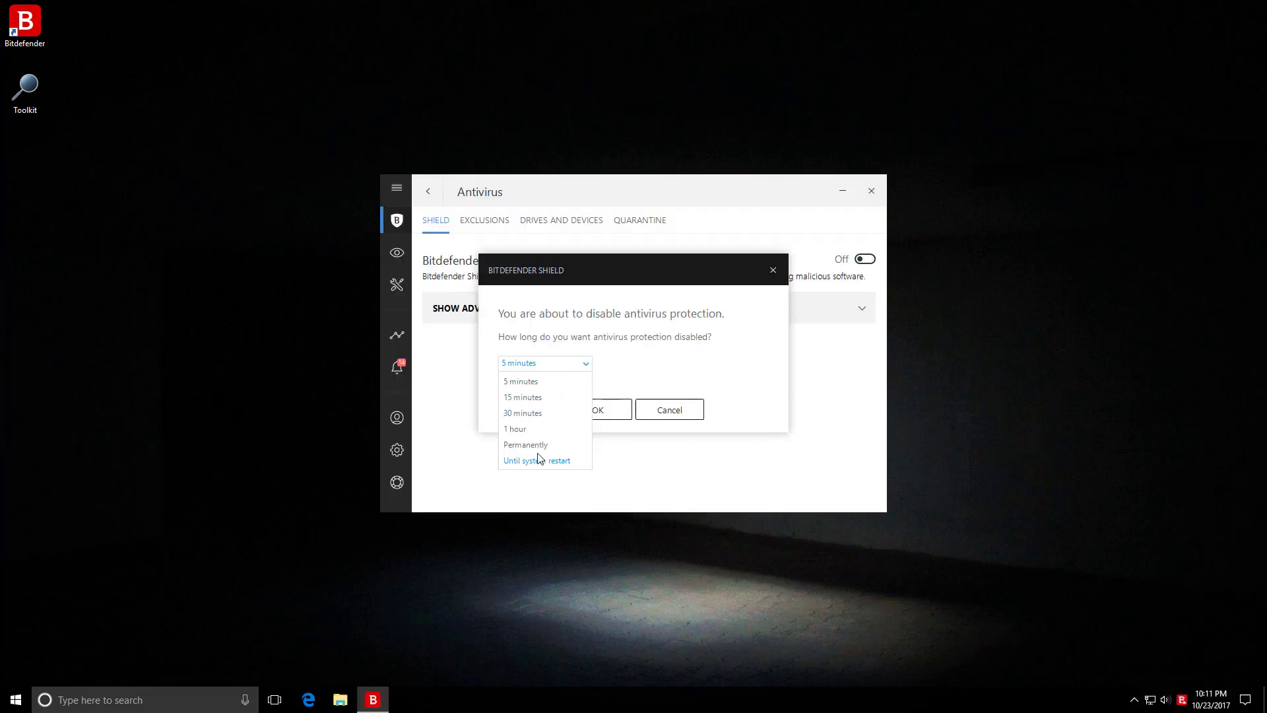
click(541, 445)
click(580, 409)
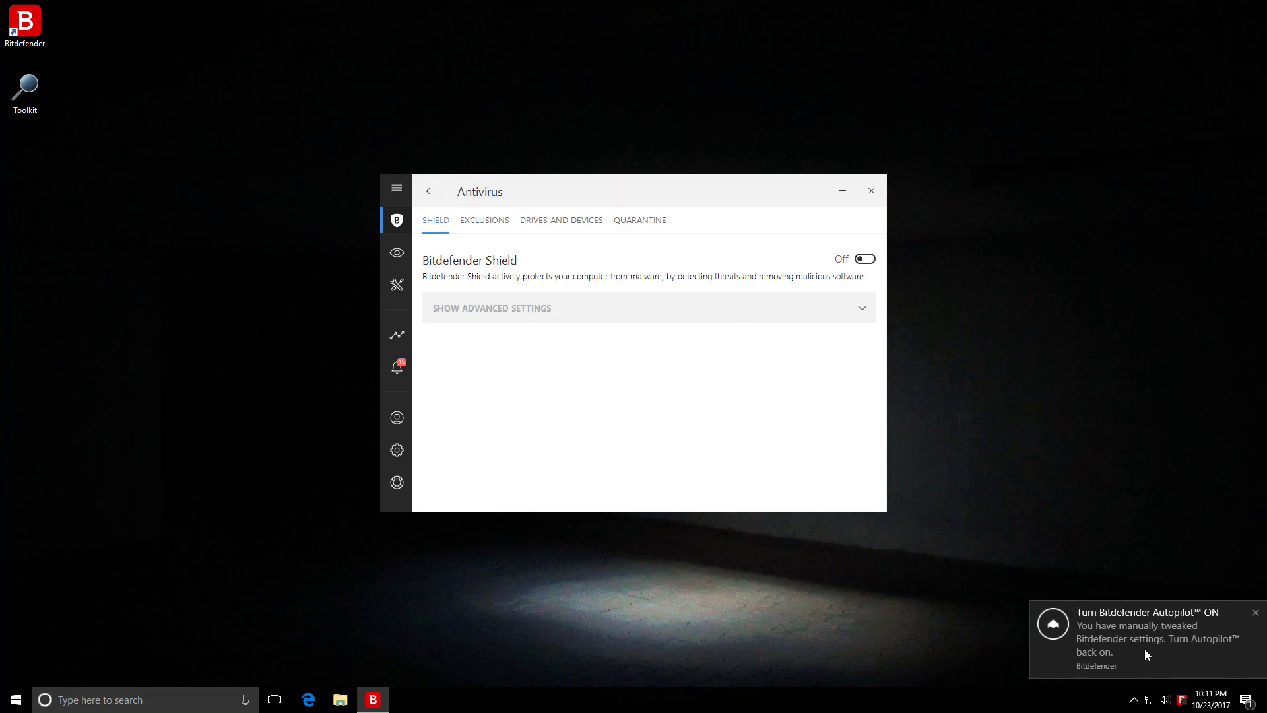
click(1254, 612)
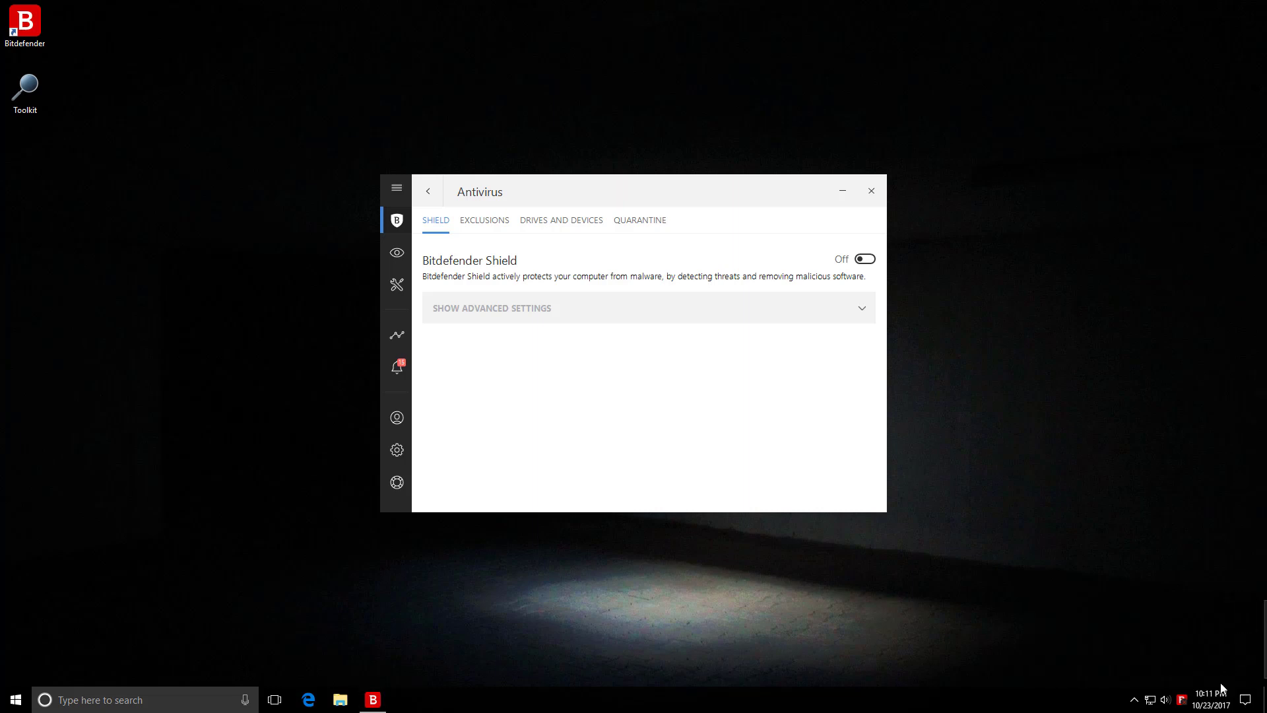
- Copy the Malware folder from Tools (\\vboxsrv) (F:) to the desktop and look through its 780 files
key(super+e)
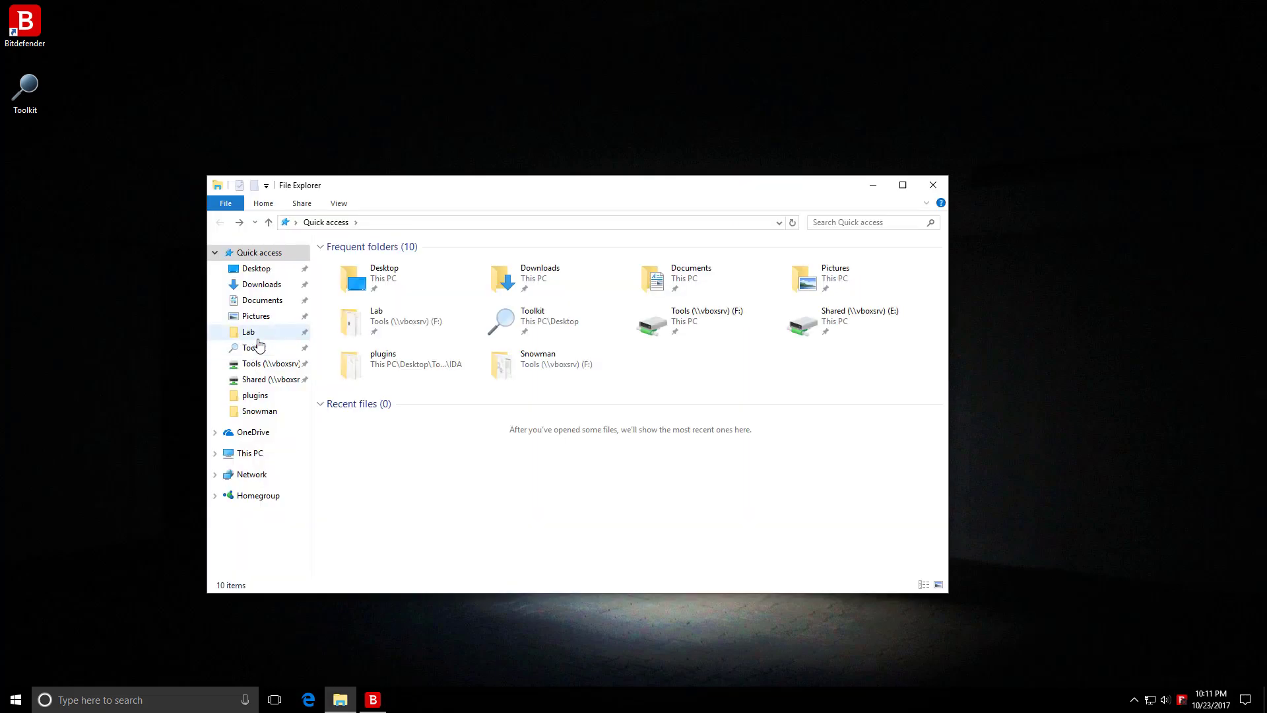
click(246, 363)
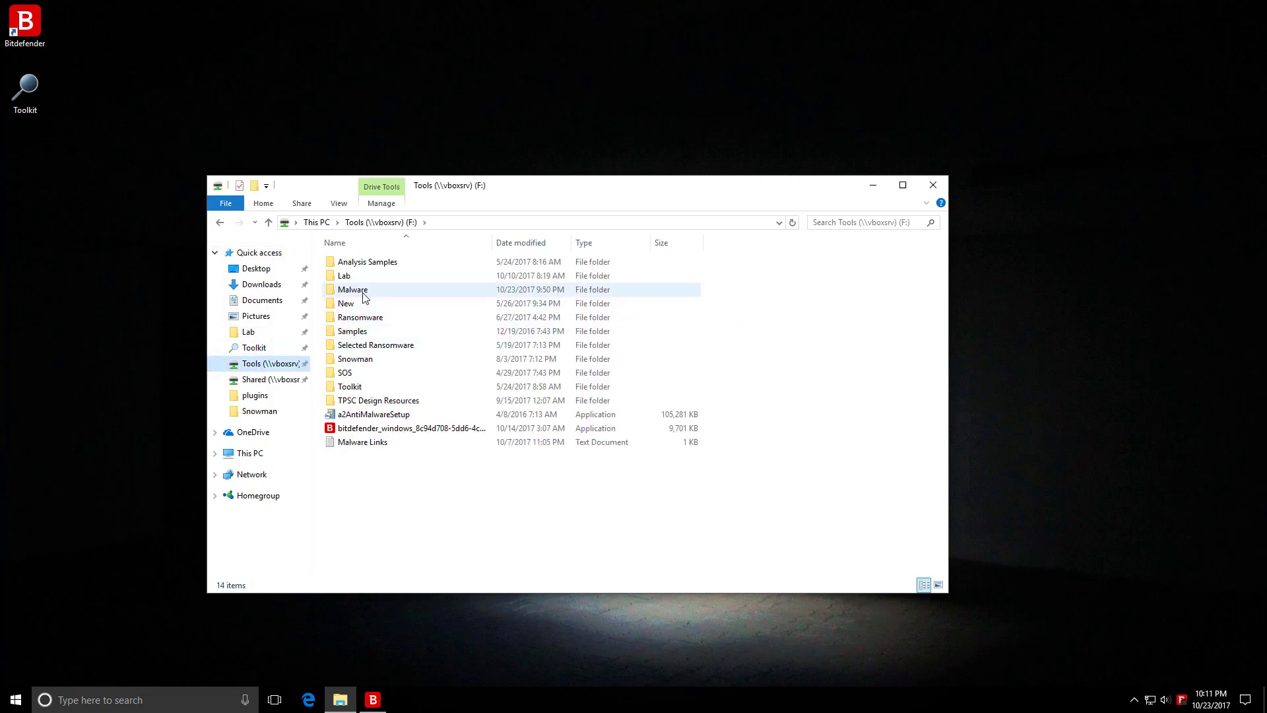
drag(359, 291, 90, 187)
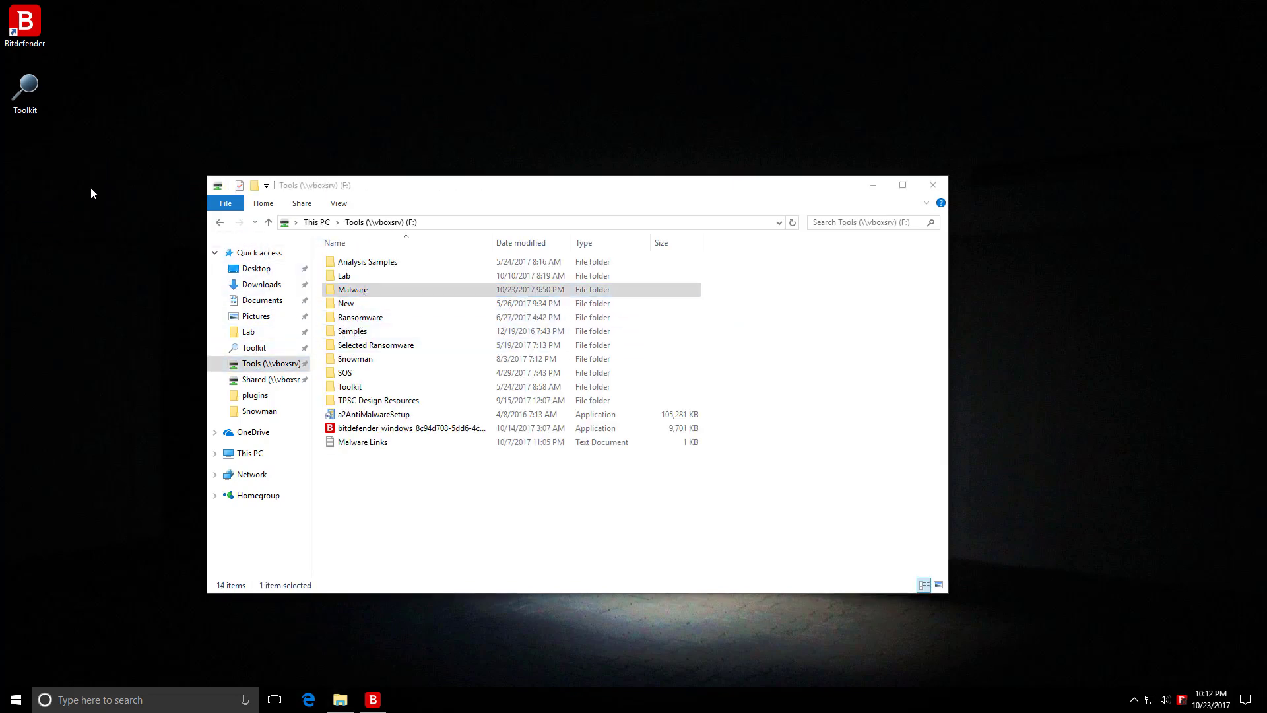
click(936, 185)
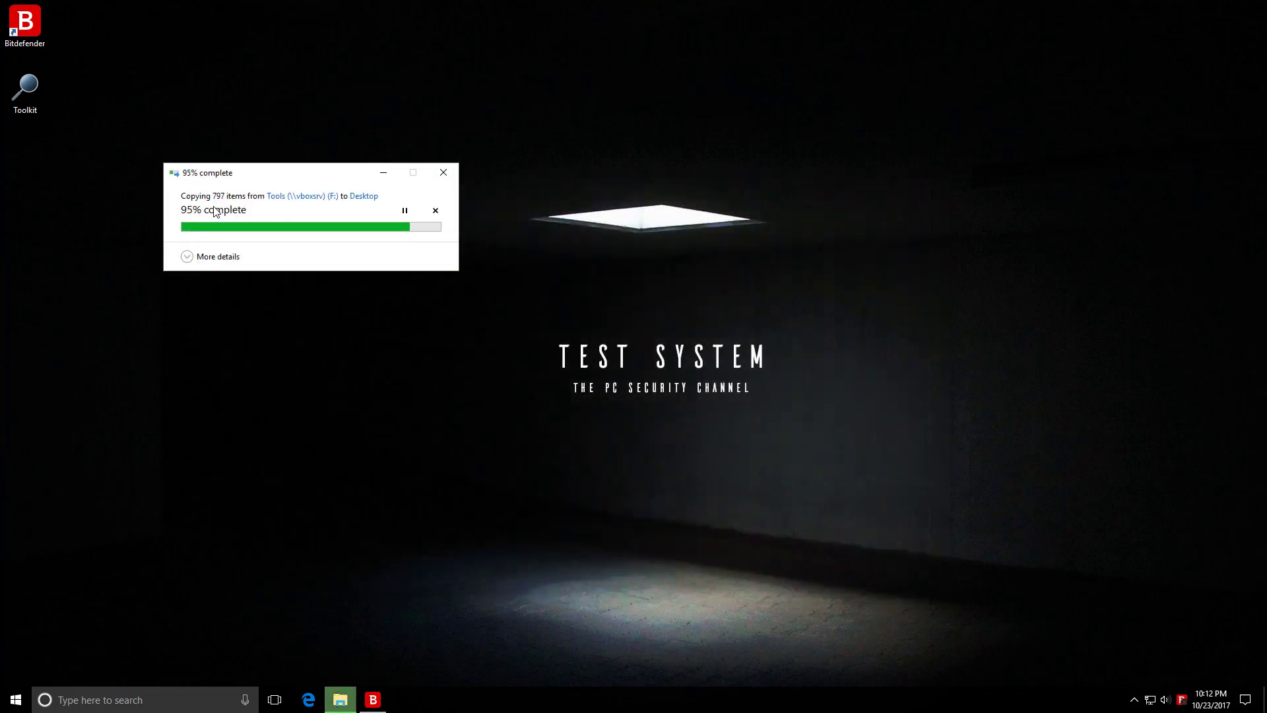
drag(86, 165, 40, 164)
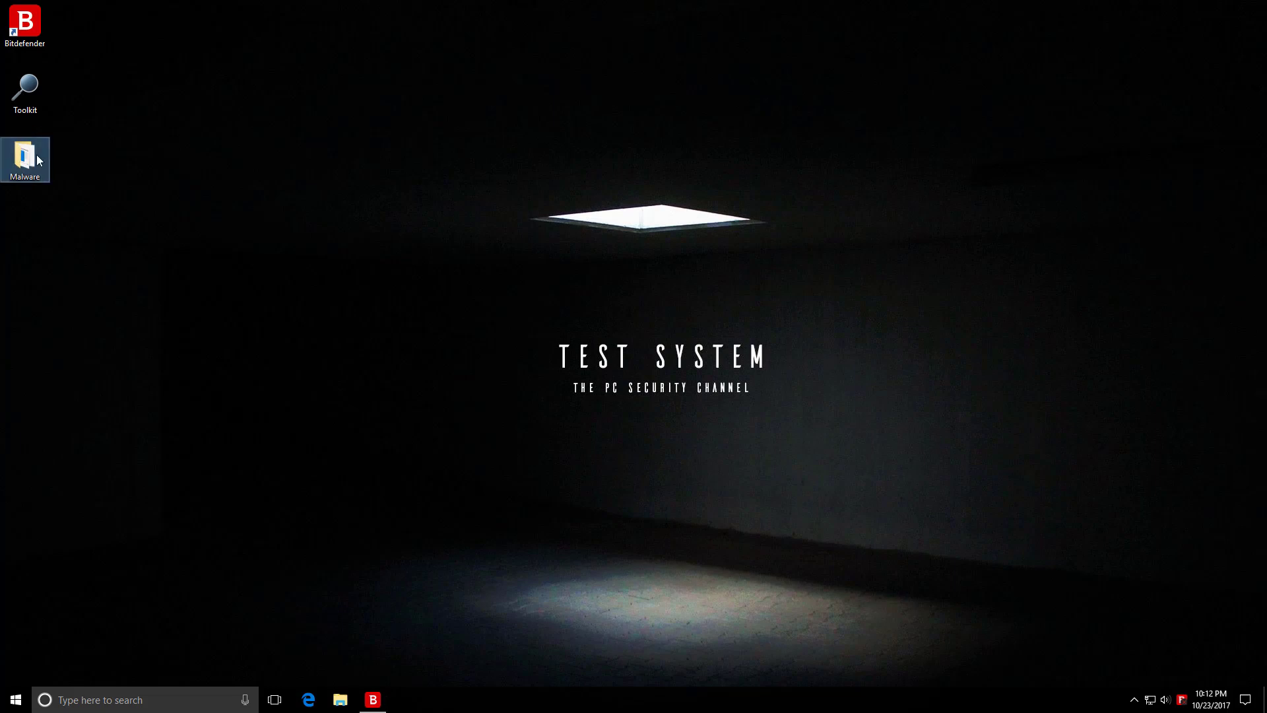
click(110, 447)
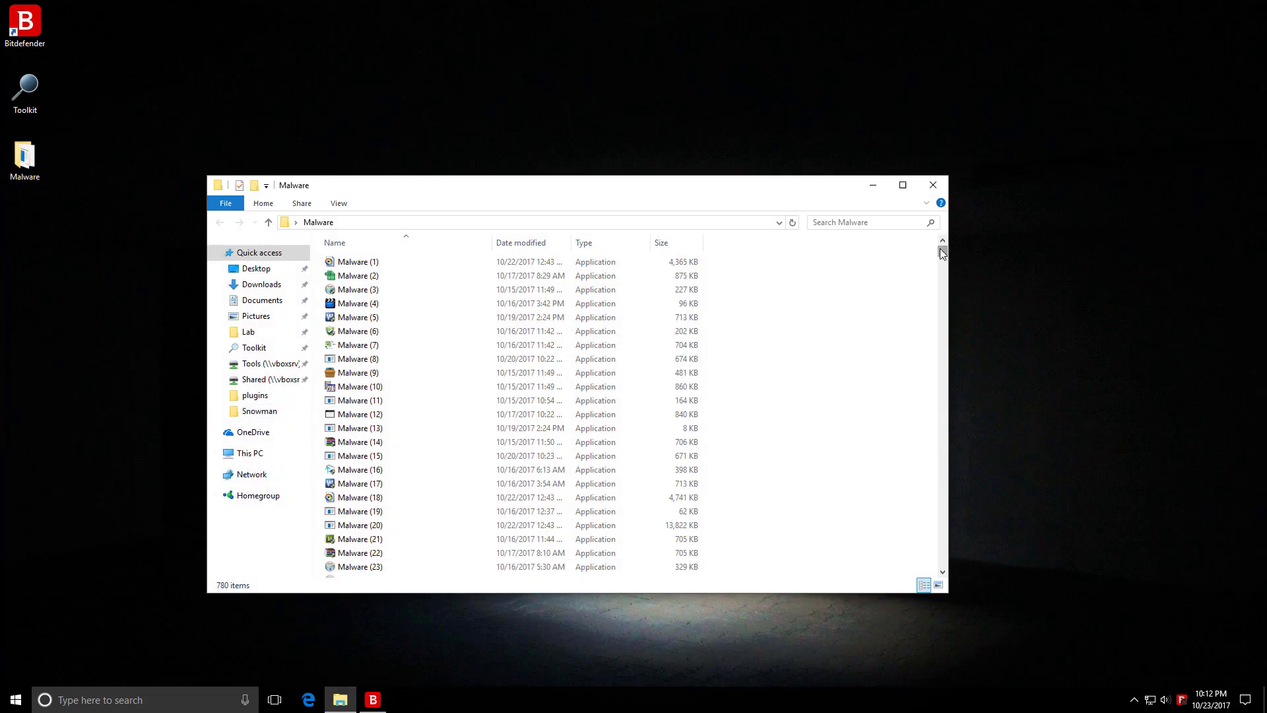
drag(942, 254, 987, 210)
click(932, 187)
- Scan the desktop Malware folder with Bitdefender and set all detected items to Delete
right_click(29, 161)
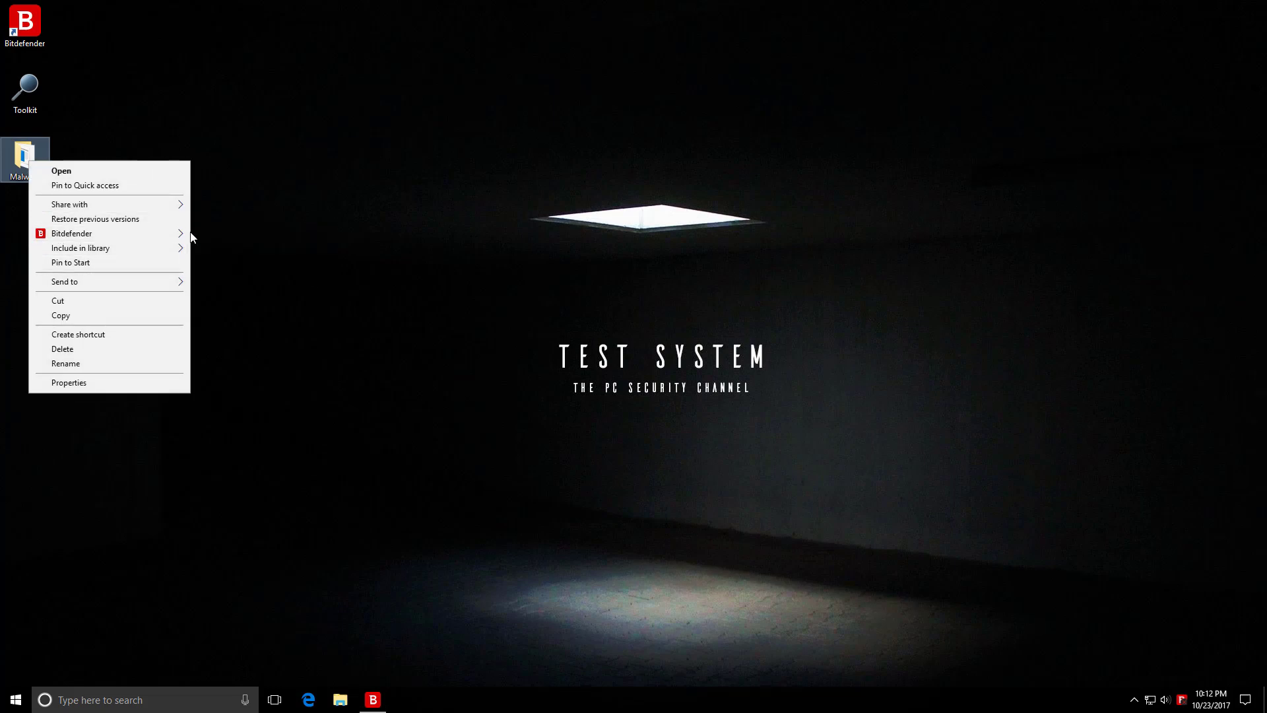
mouse_move(174, 234)
click(260, 251)
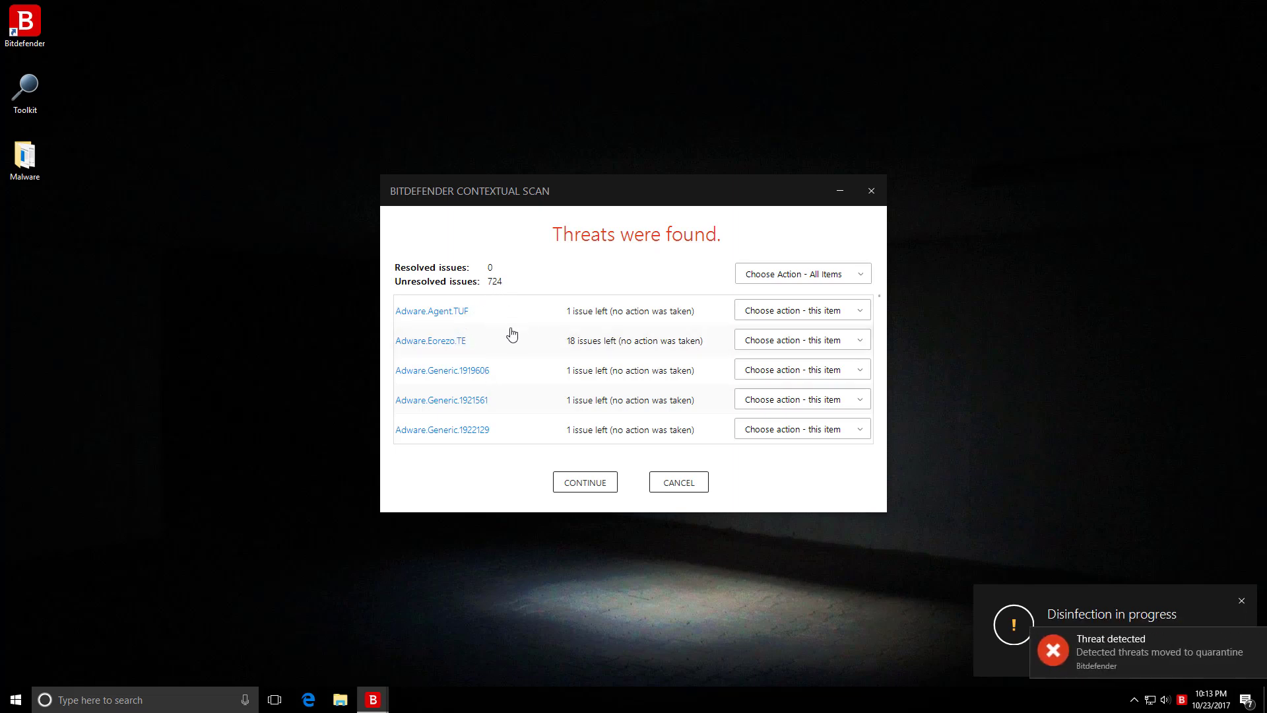
click(772, 272)
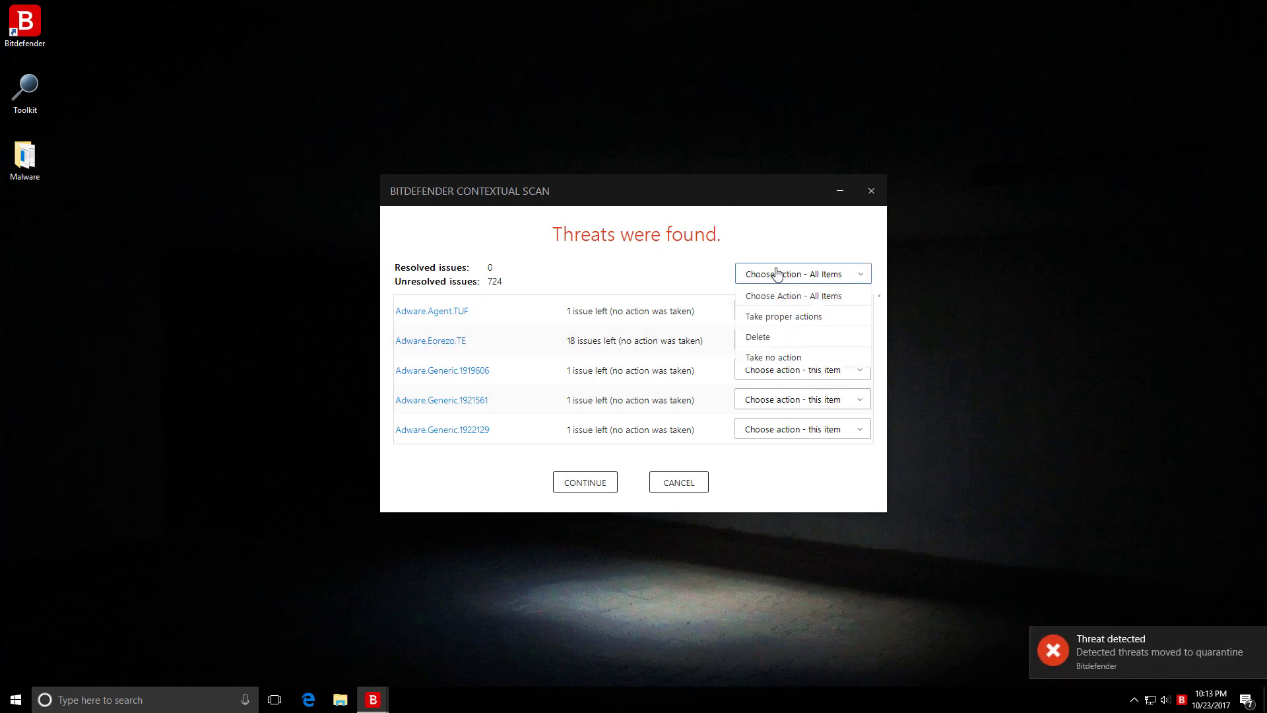
click(754, 338)
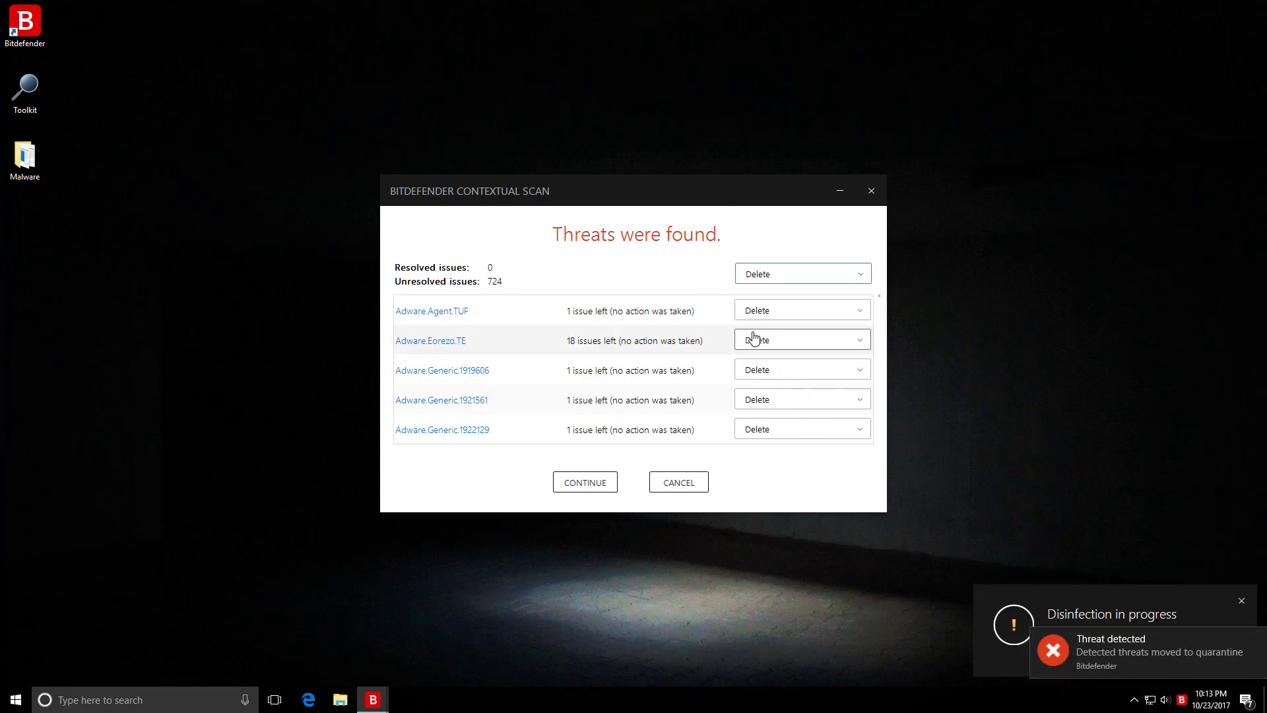
click(759, 275)
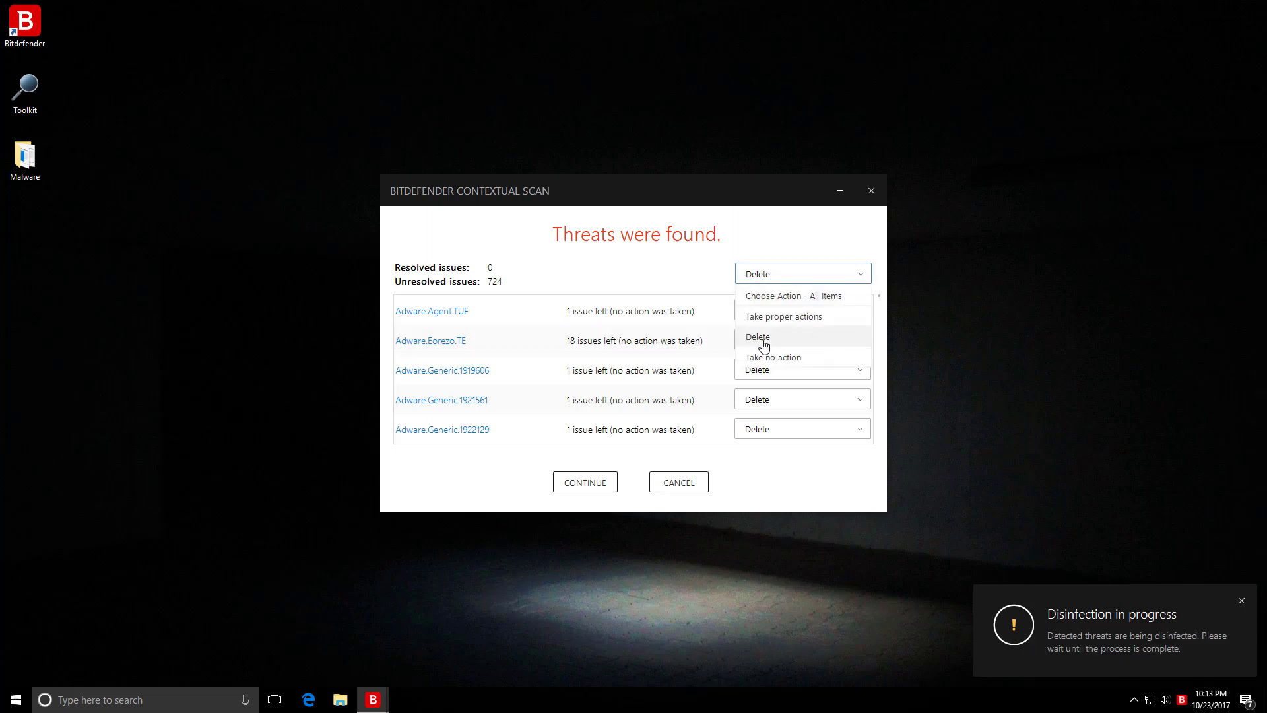
click(764, 342)
click(754, 276)
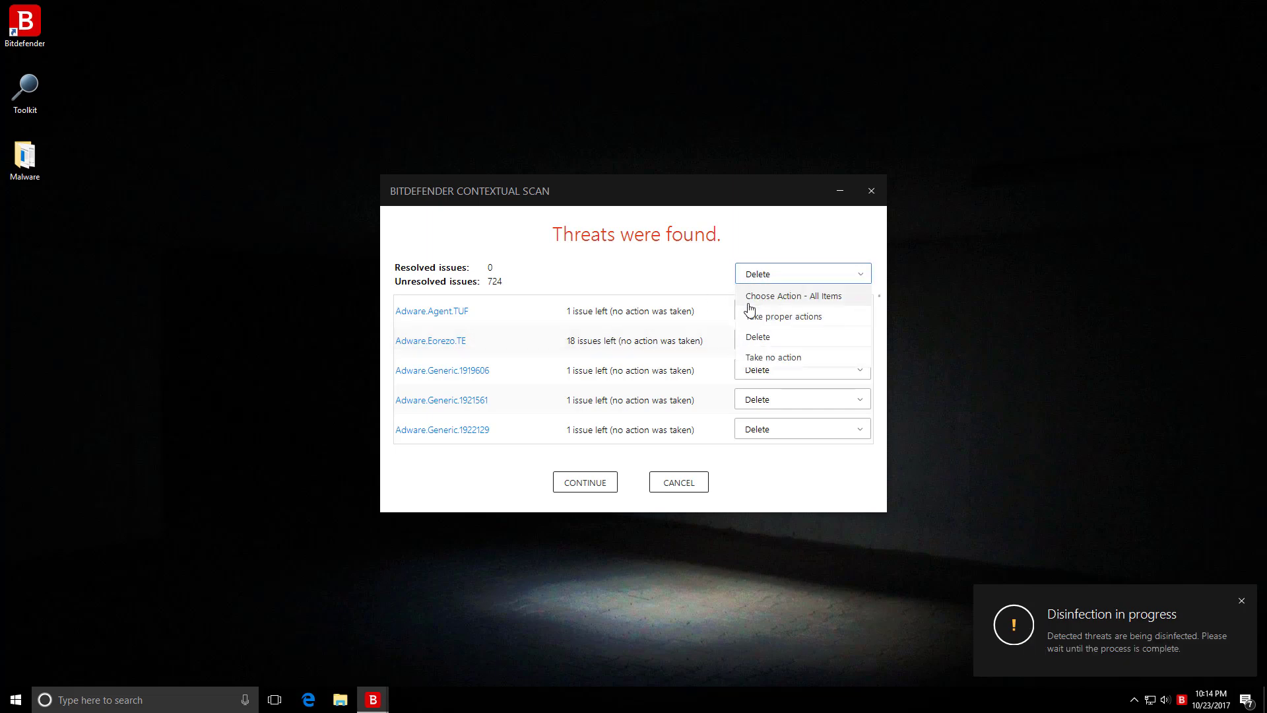
click(671, 270)
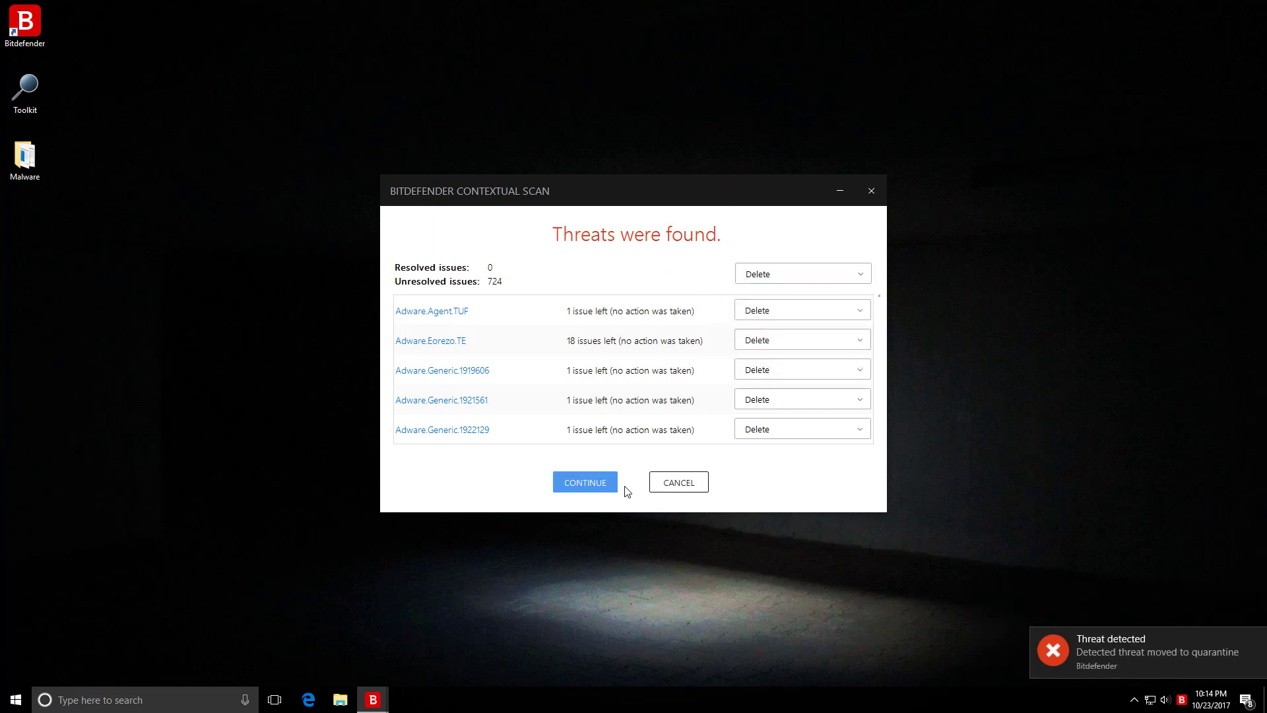
click(581, 483)
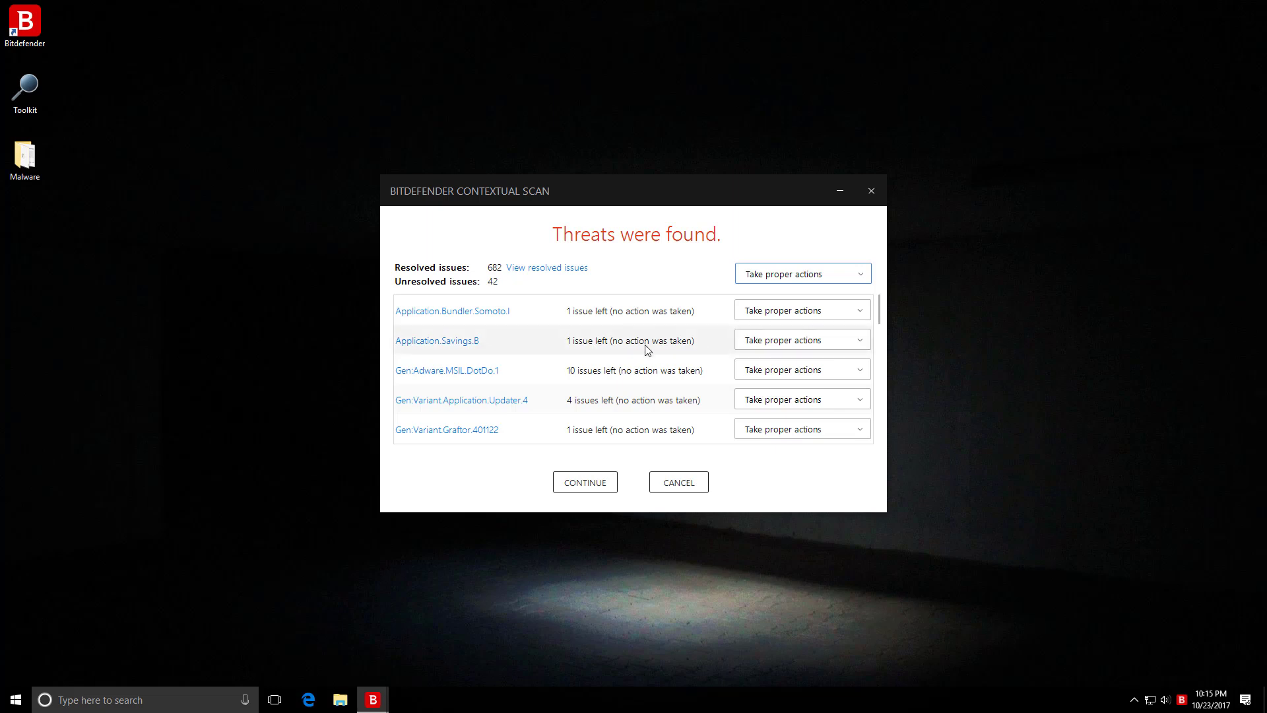
- Apply proper actions to the remaining 42 threats
scroll(548, 343, down, 10)
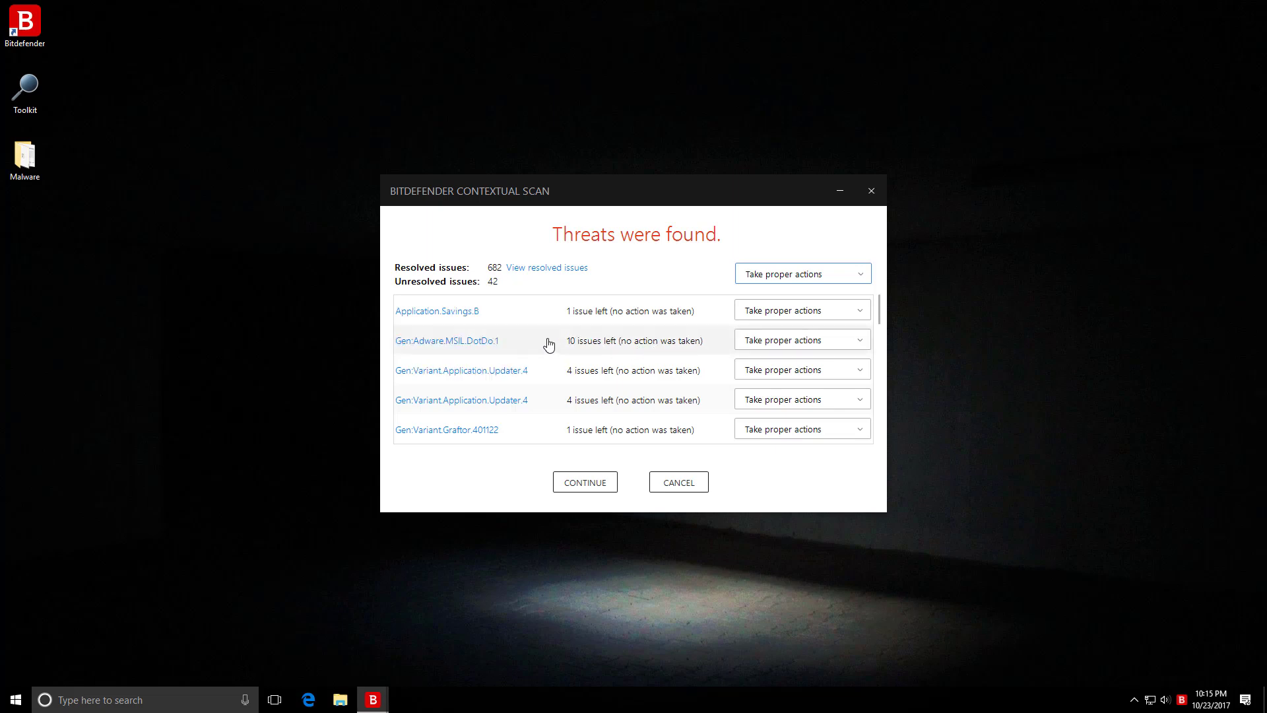
scroll(551, 341, up, 5)
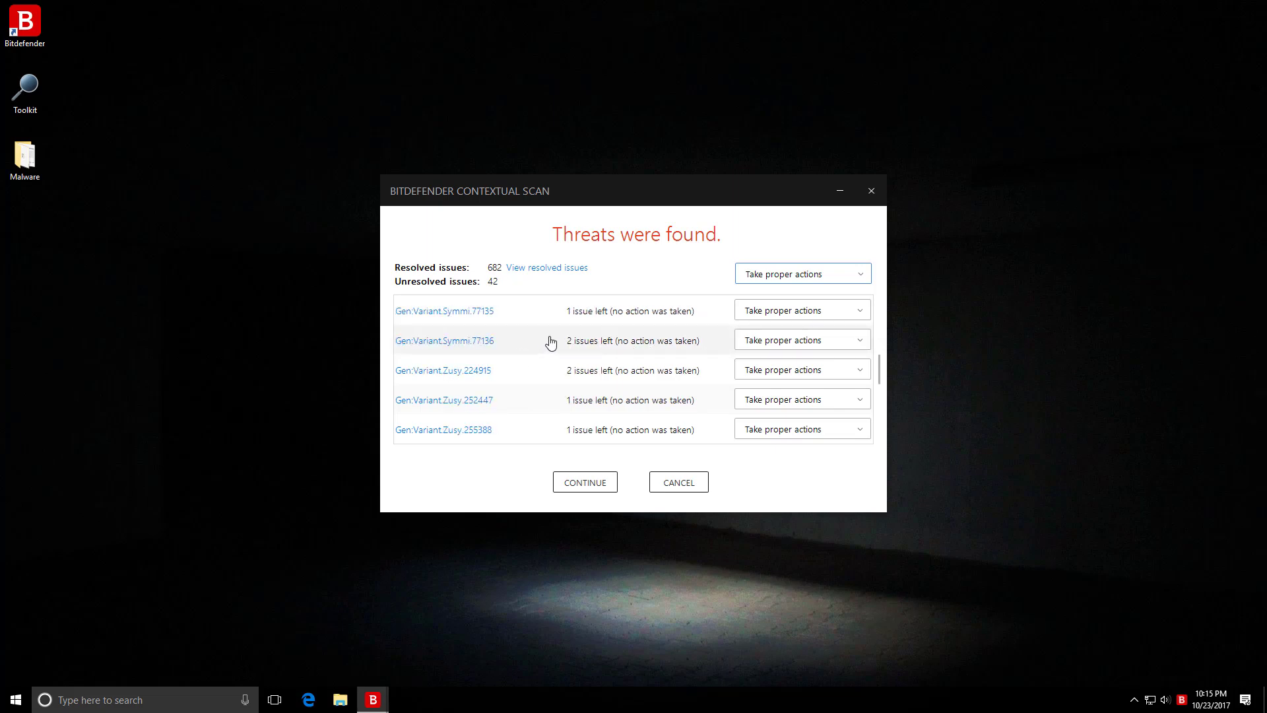
scroll(560, 335, up, 2)
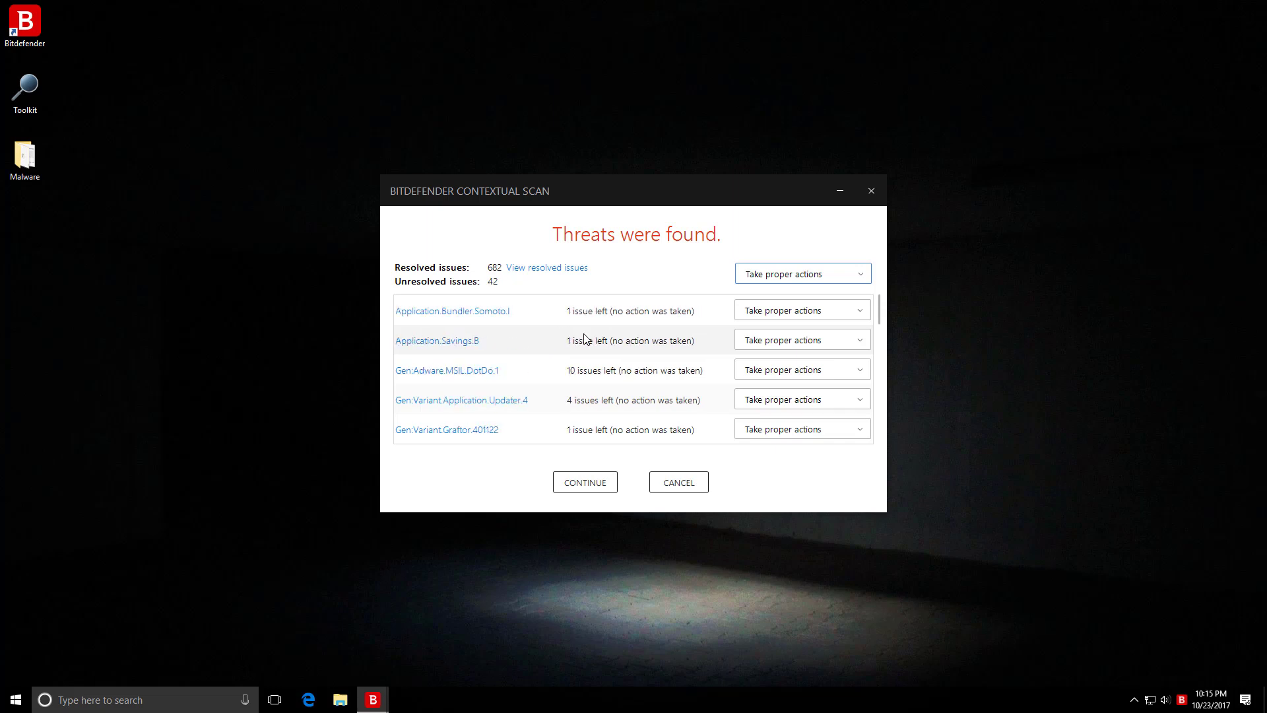
click(575, 484)
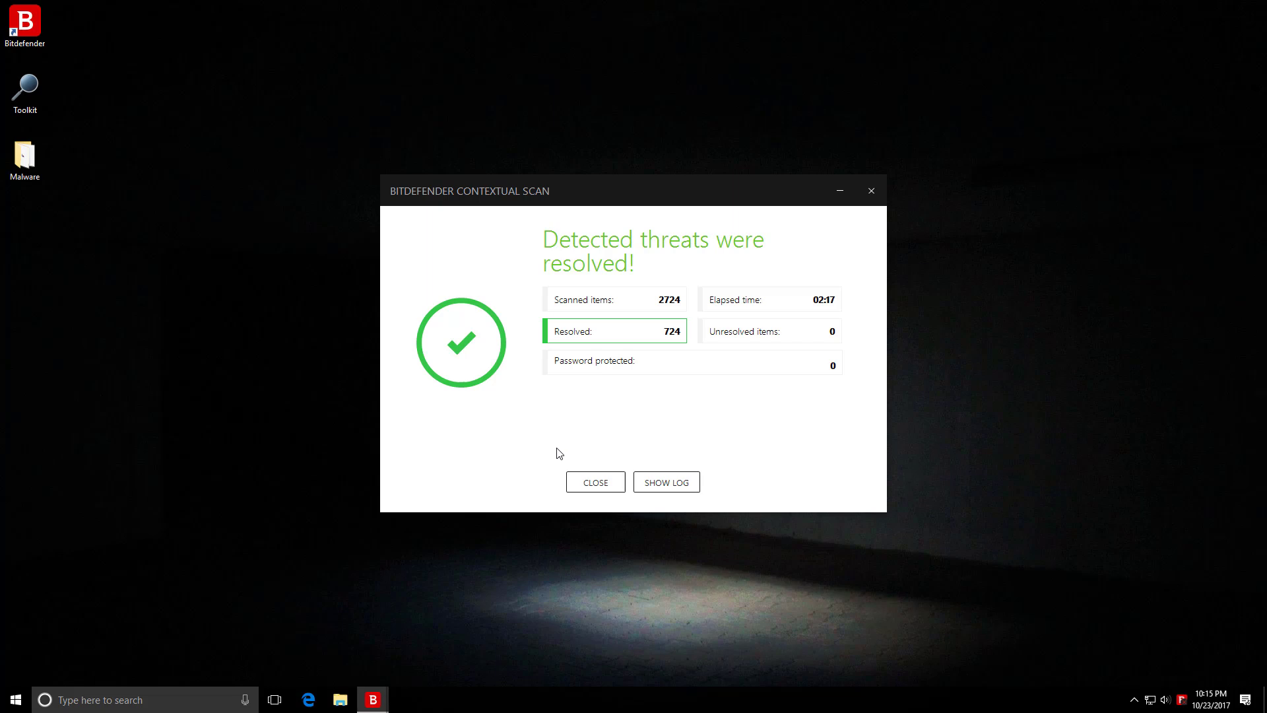
- Rescan the Malware folder, close the clean result, and open the folder showing 80 files
click(588, 481)
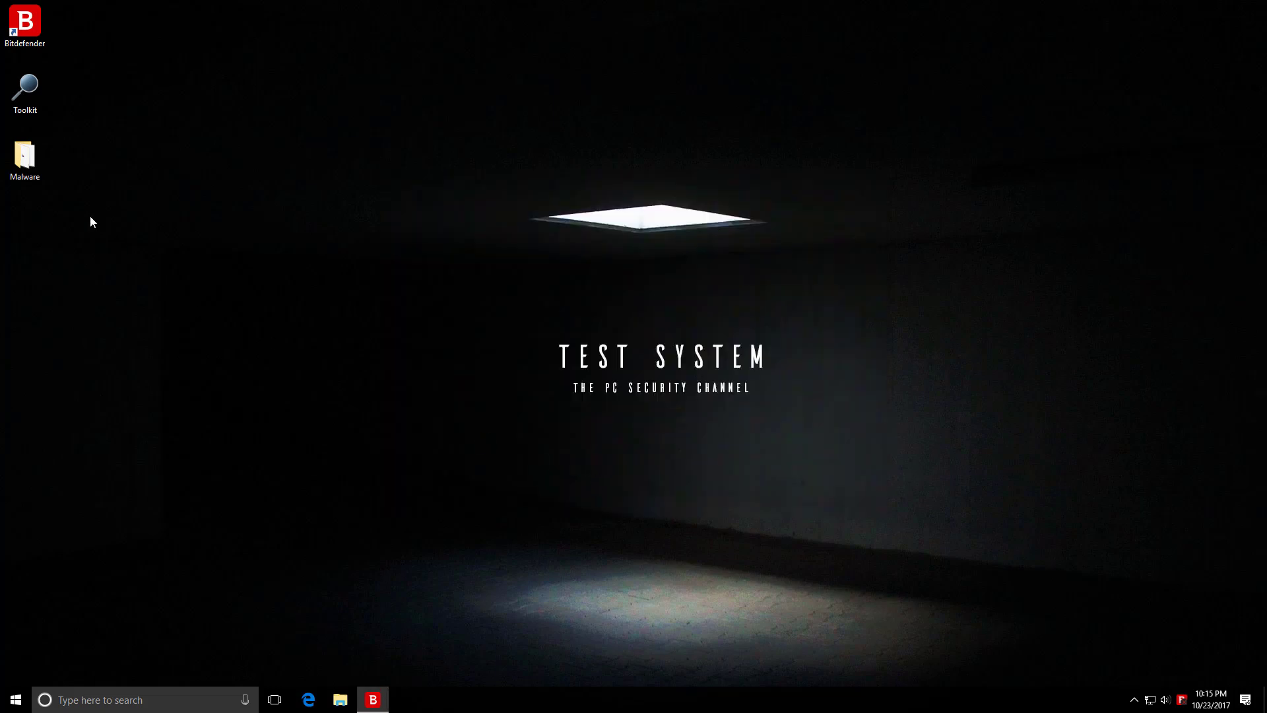
right_click(26, 169)
mouse_move(124, 240)
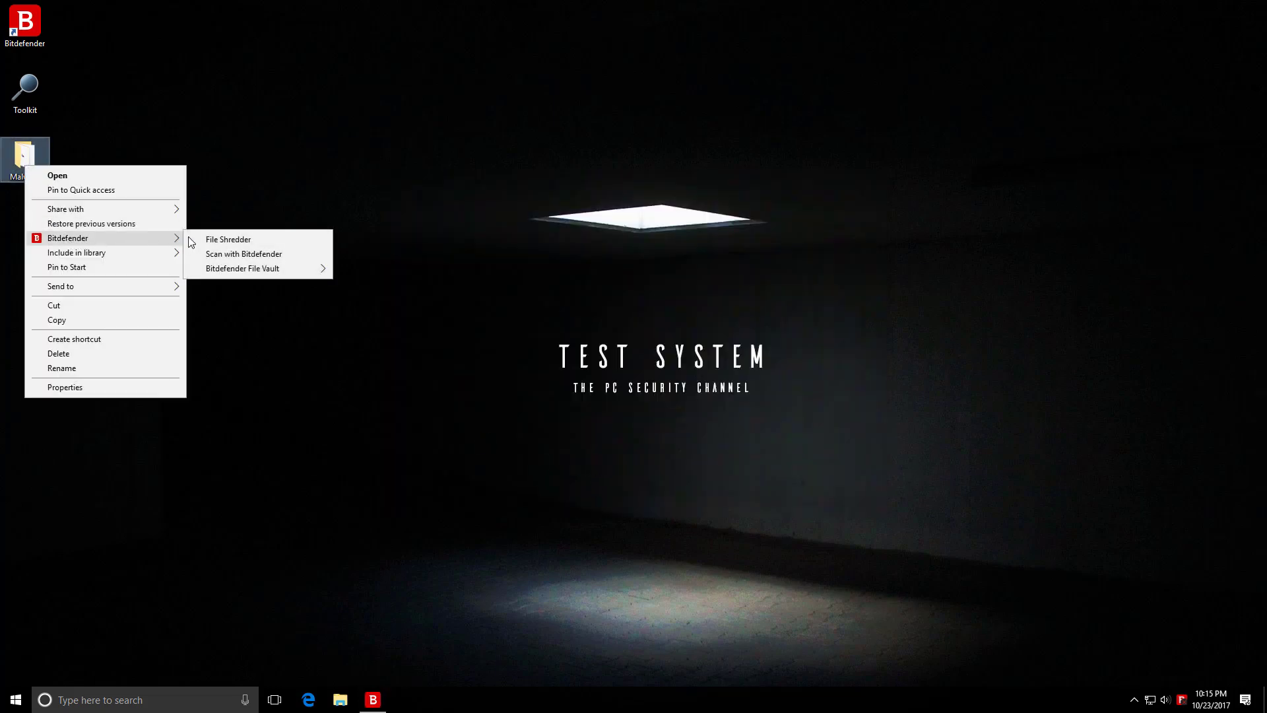
click(221, 259)
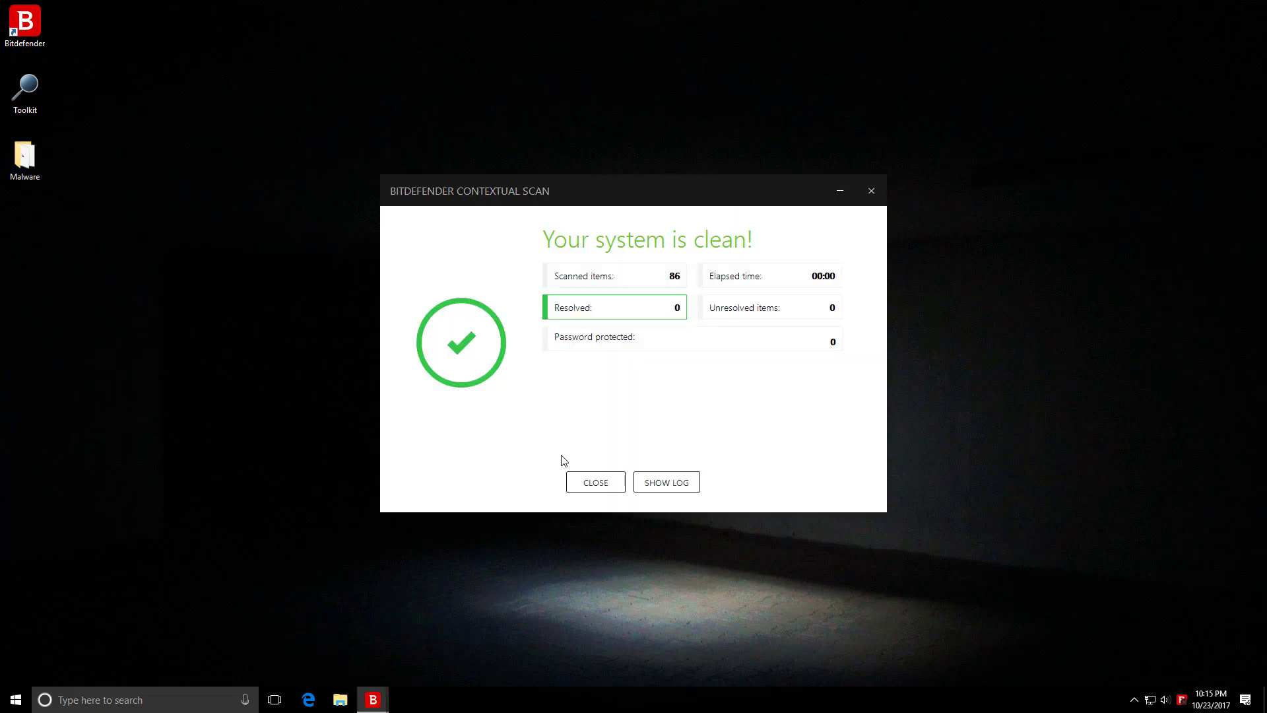
click(588, 483)
double_click(24, 158)
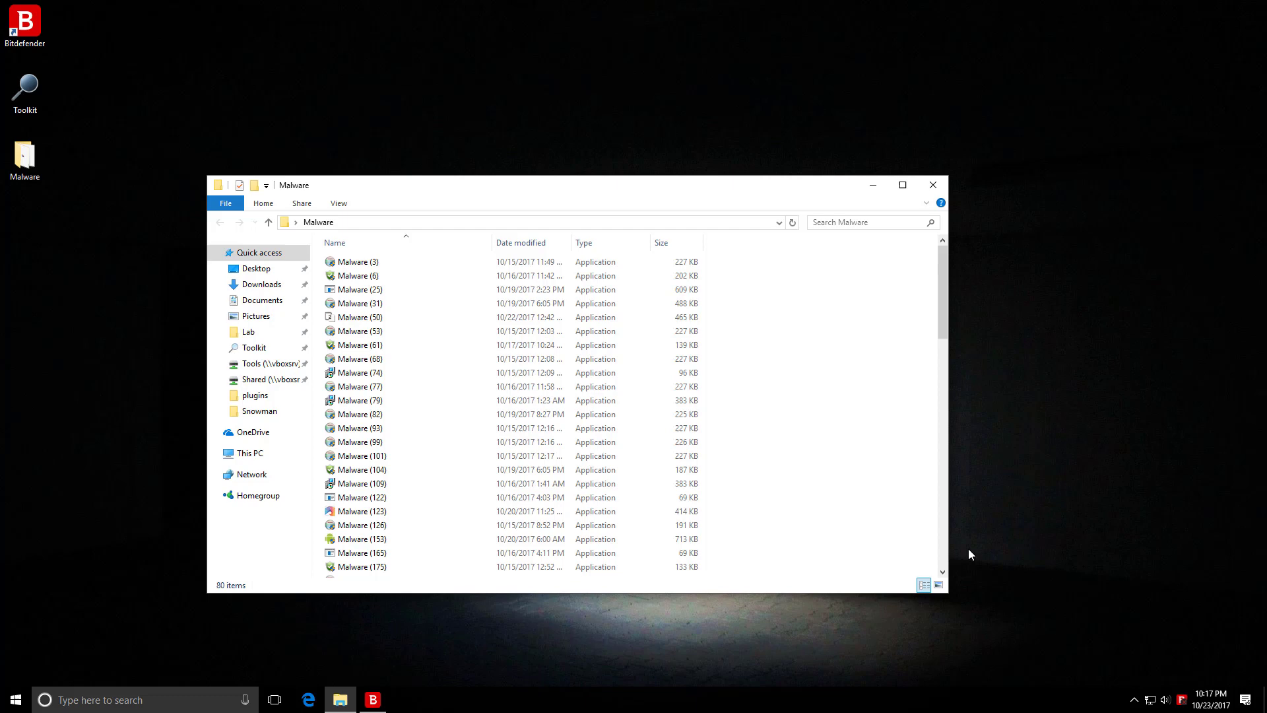
- Turn Bitdefender Shield back on and close the Bitdefender windows
click(1180, 700)
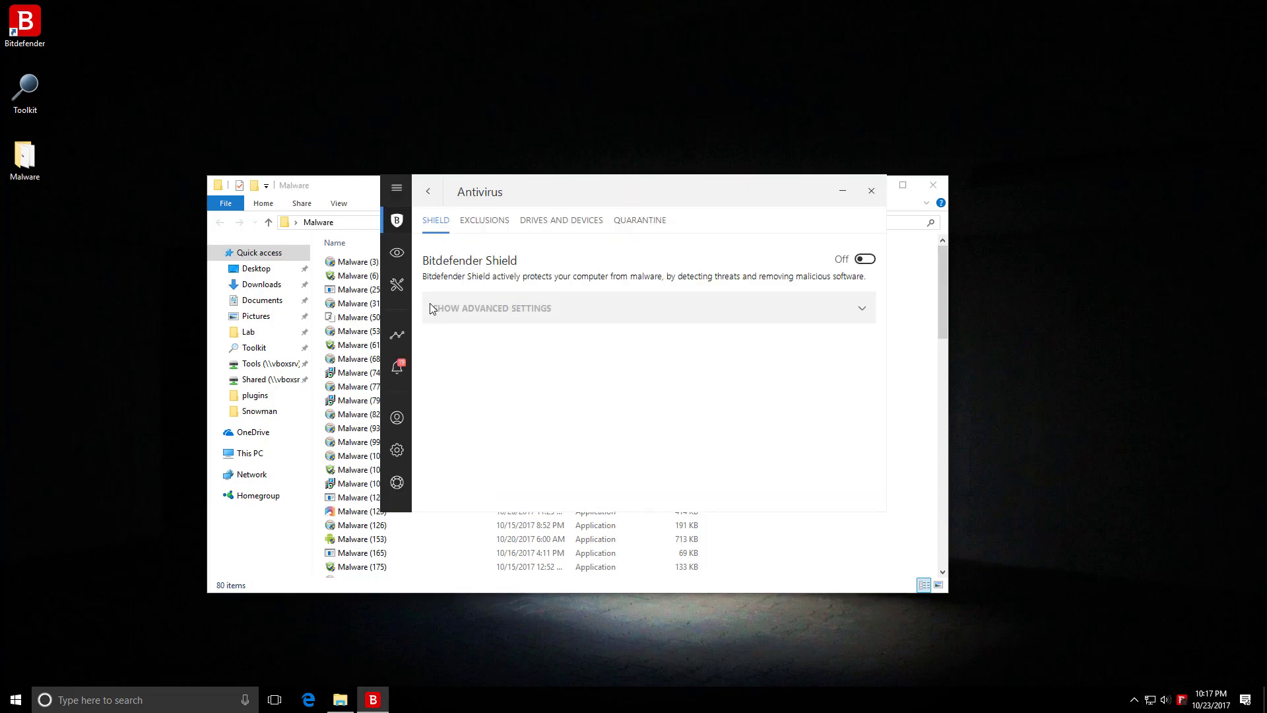
click(864, 259)
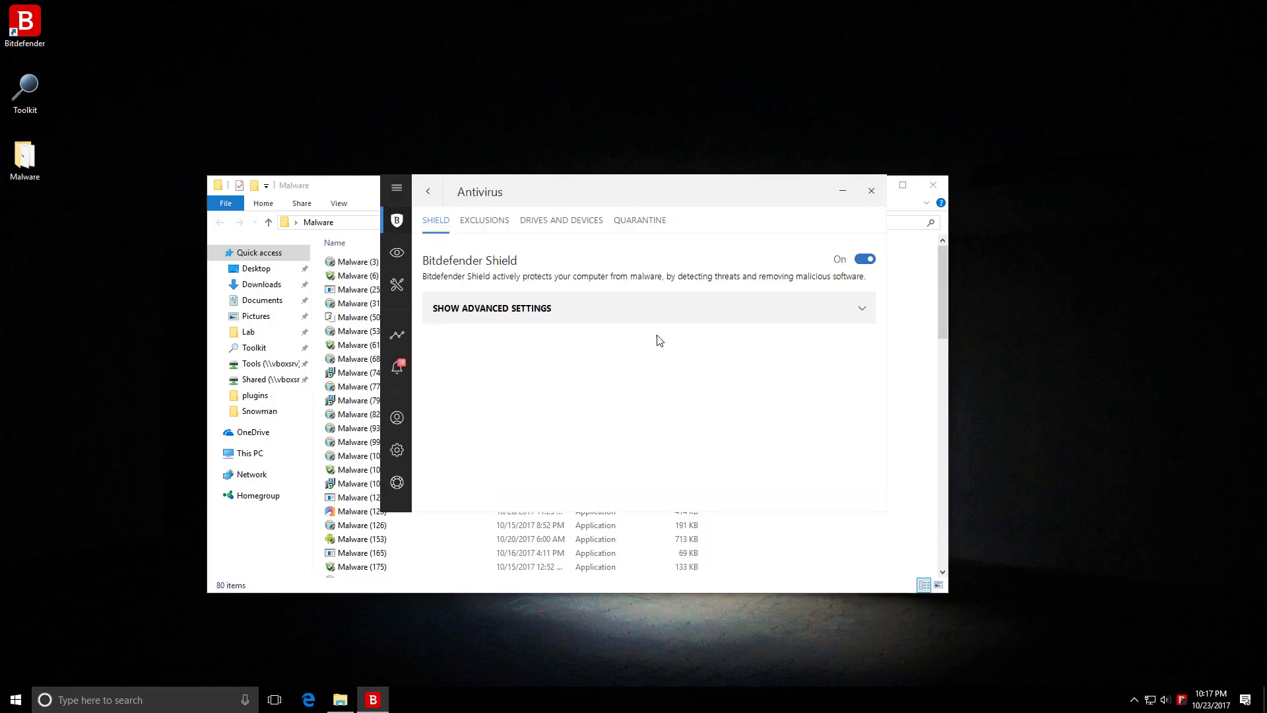
click(872, 192)
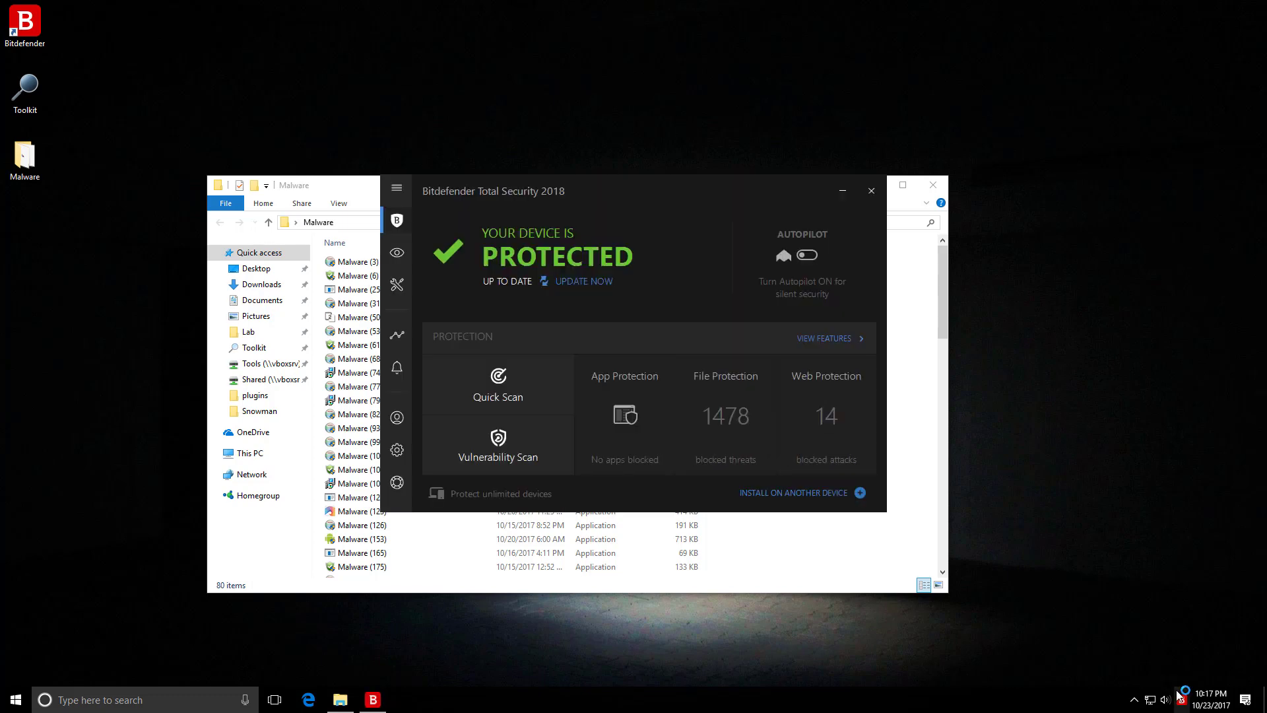
click(870, 192)
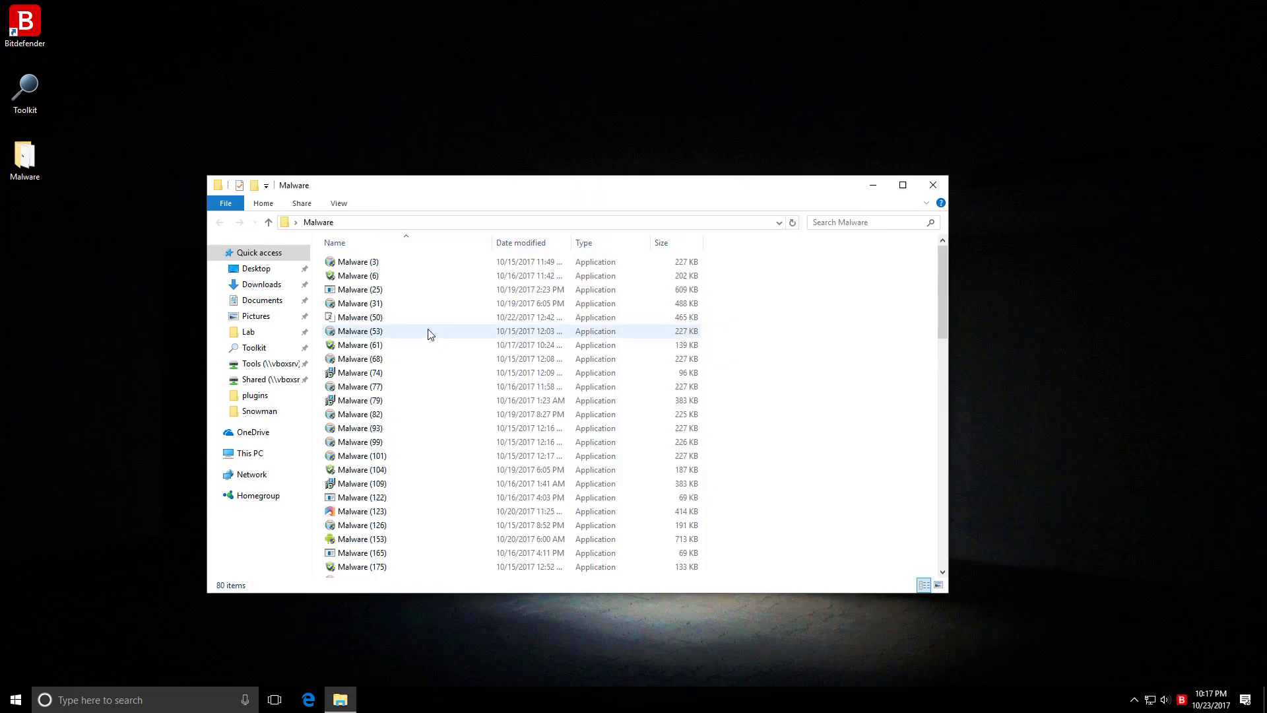
- Run Malware (3) with UAC approval and Malware (6), advancing the Online HD TV installer
click(339, 264)
double_click(340, 264)
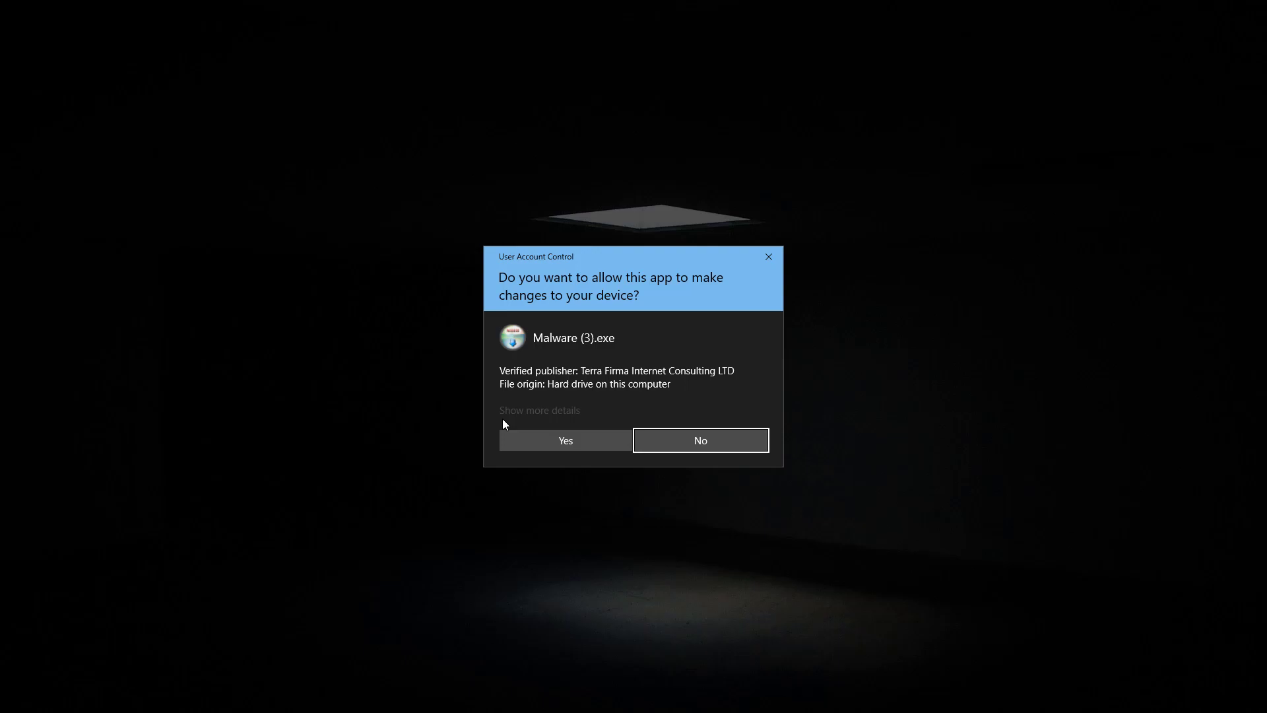
click(528, 432)
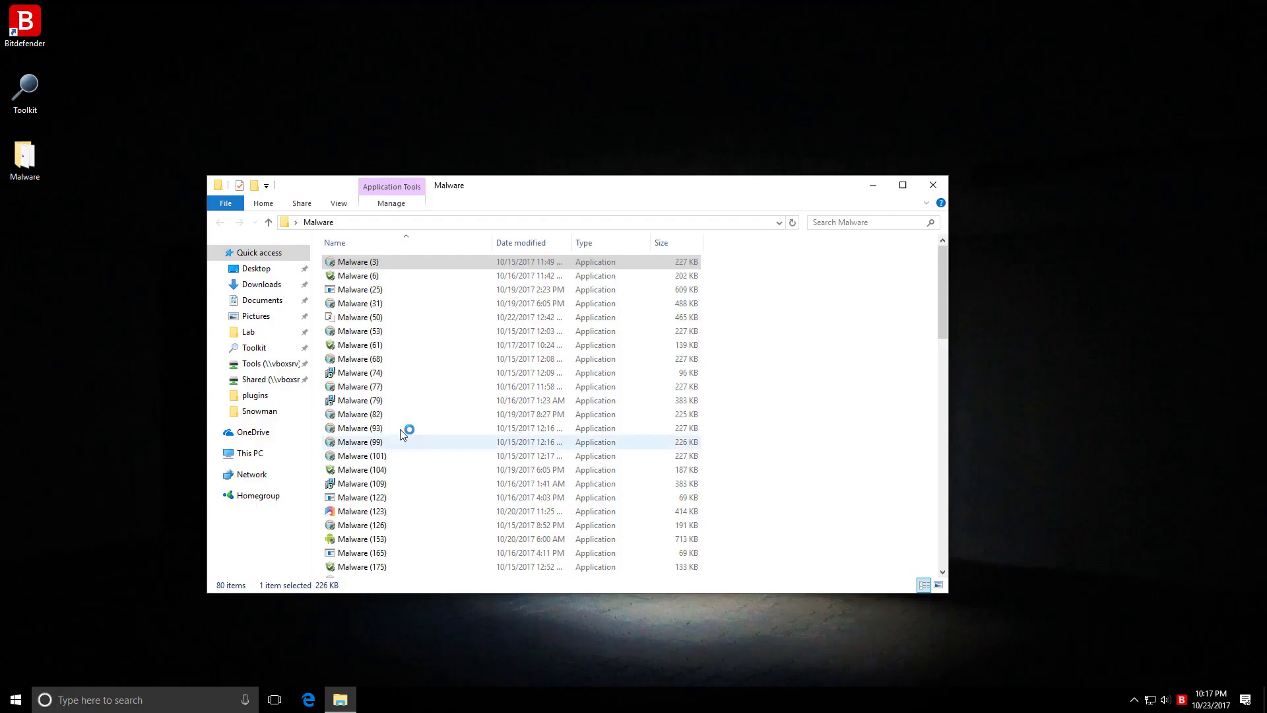
click(352, 282)
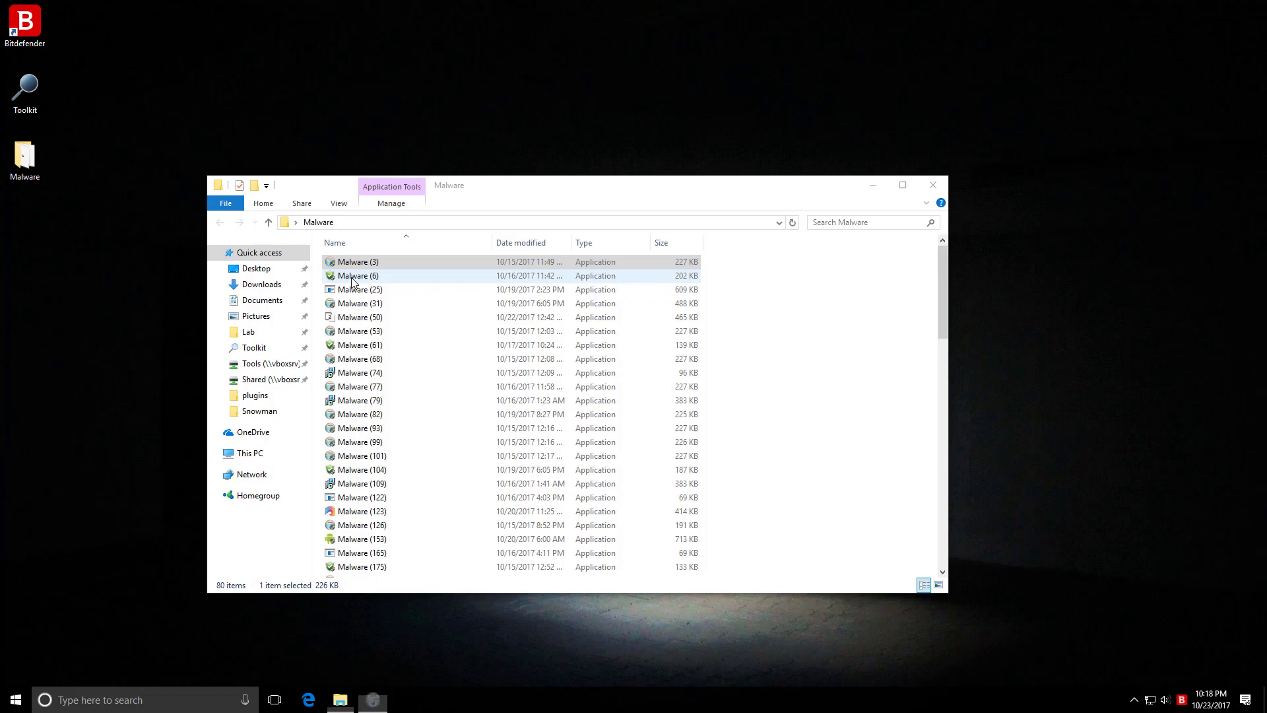
click(518, 181)
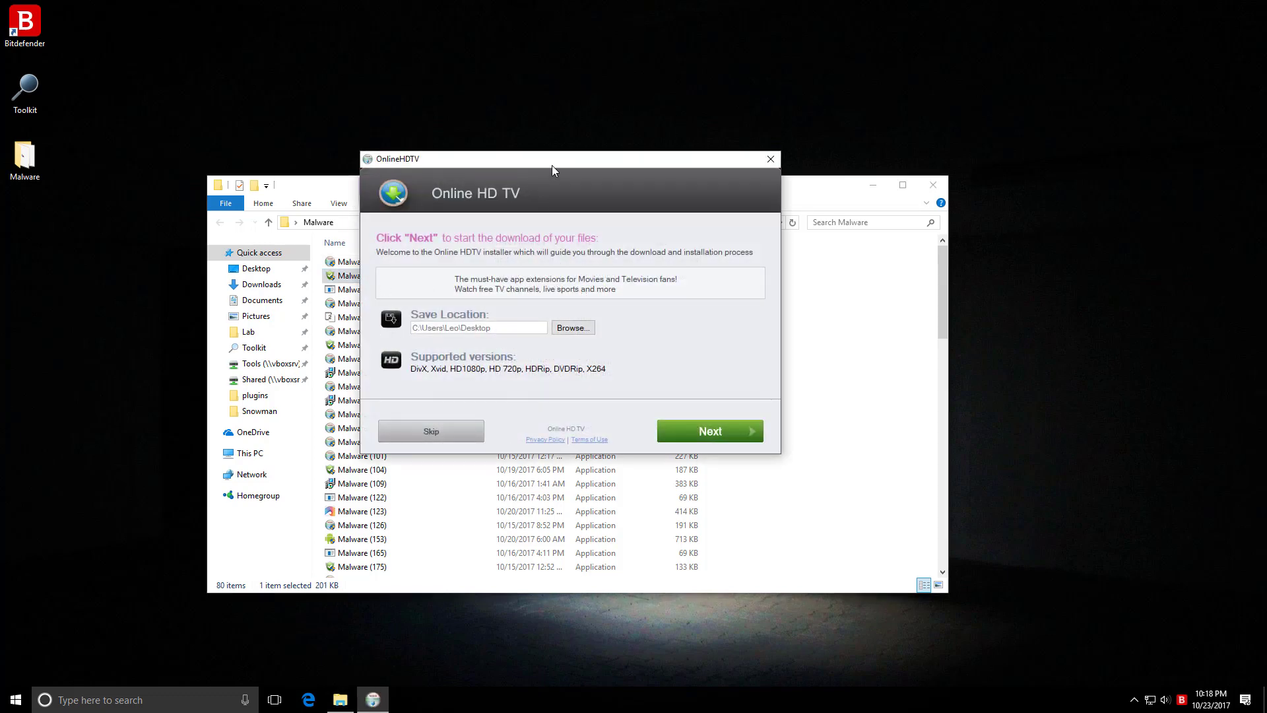
click(707, 430)
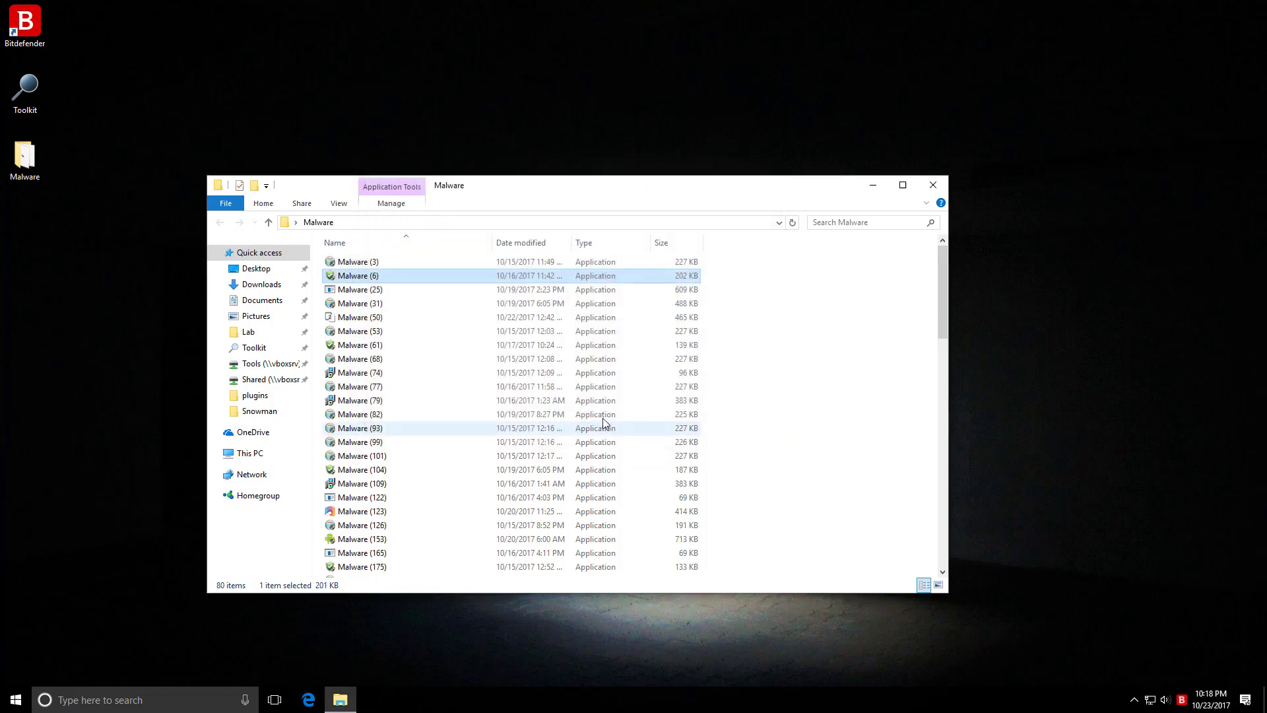
- Run Malware (25), dismissing the Tekken_3_PC_rar installer and the integrity error
click(358, 288)
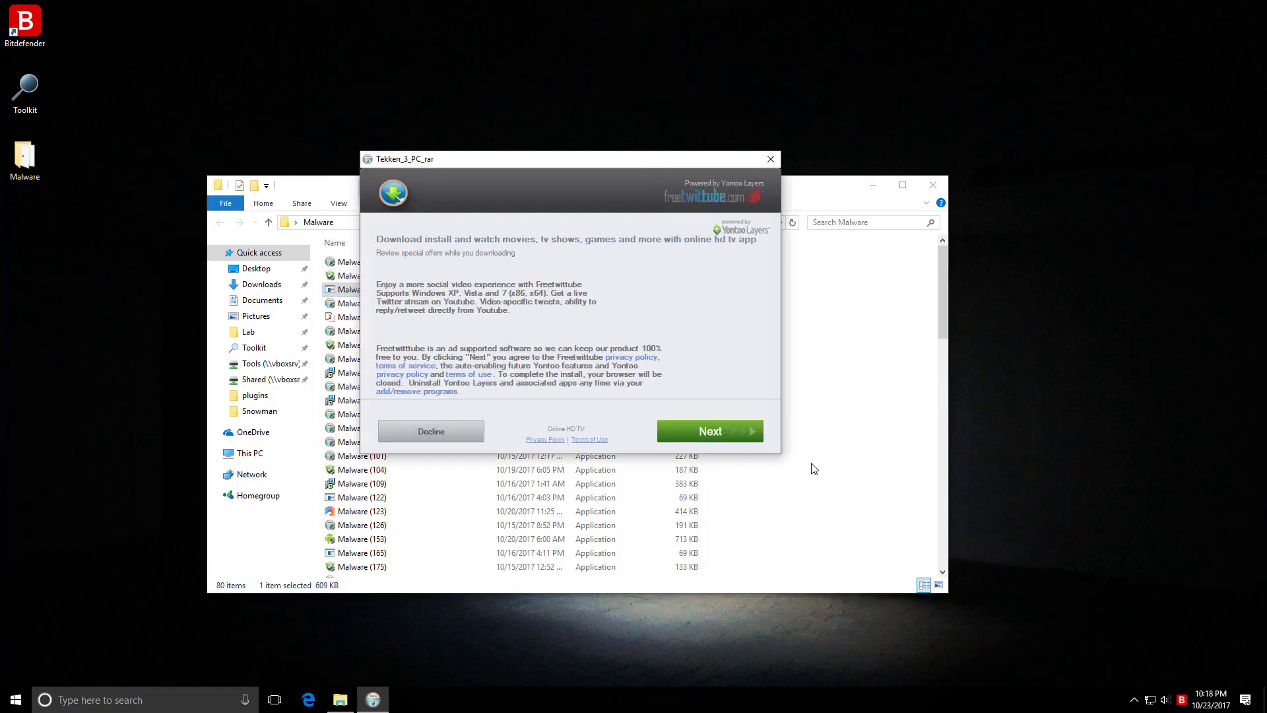
click(706, 431)
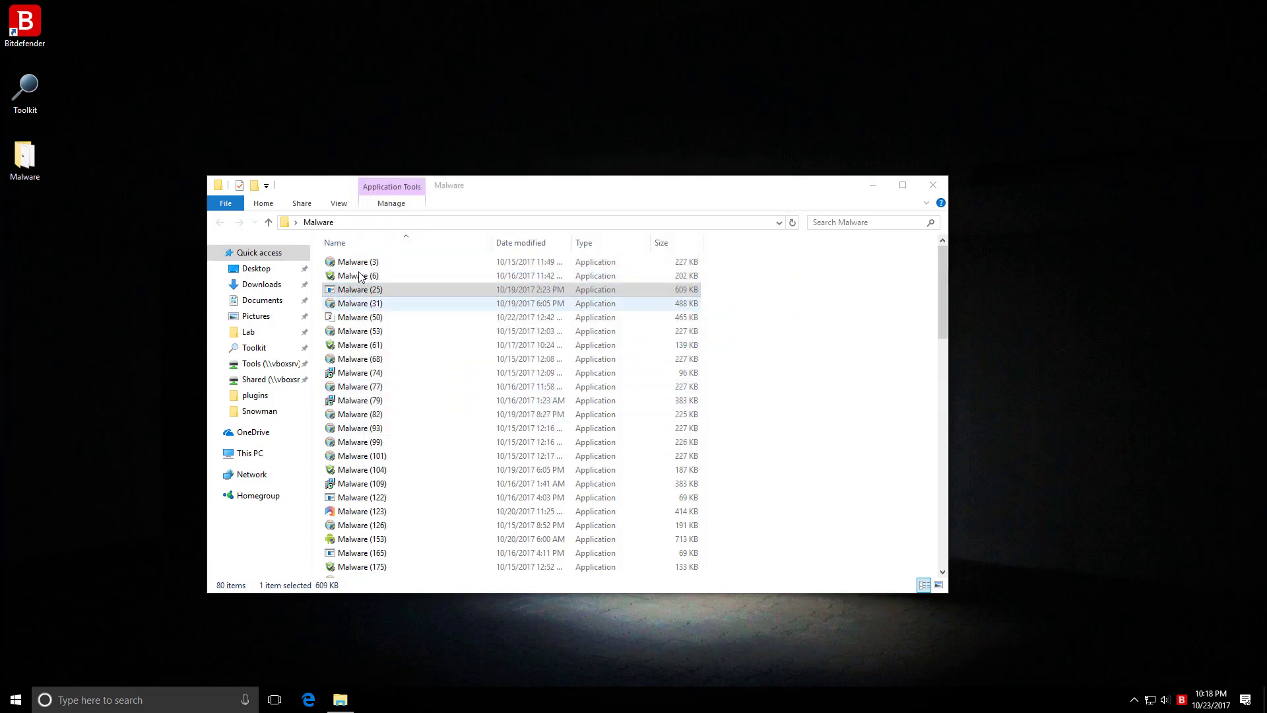
click(371, 276)
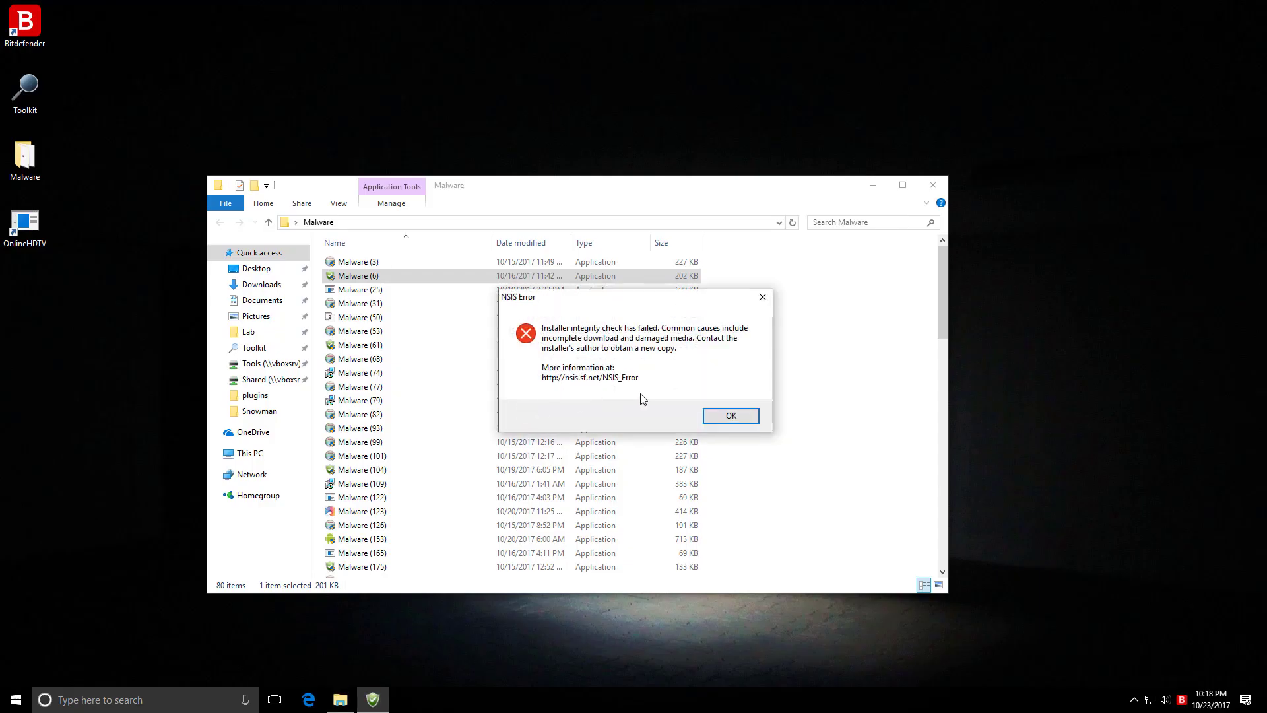
click(724, 416)
double_click(361, 290)
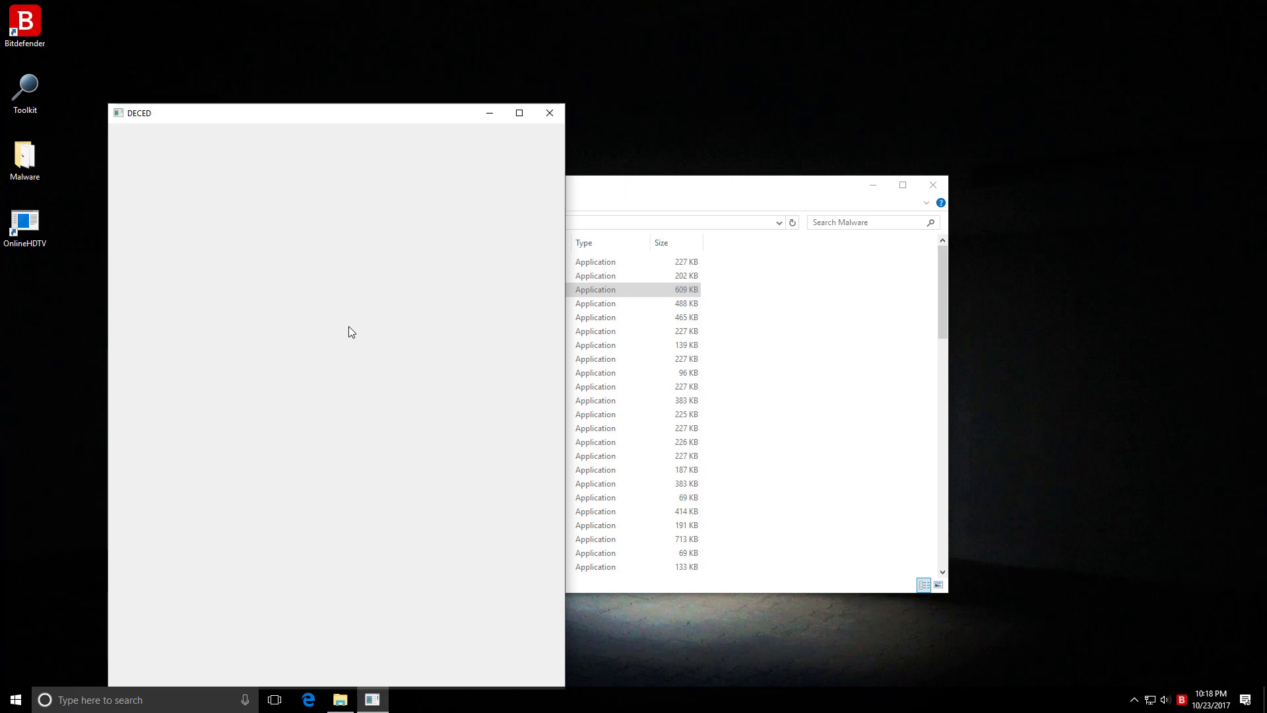
- Close the blank DECED window and run the Malware (178) and (248) samples
scroll(800, 433, down, 10)
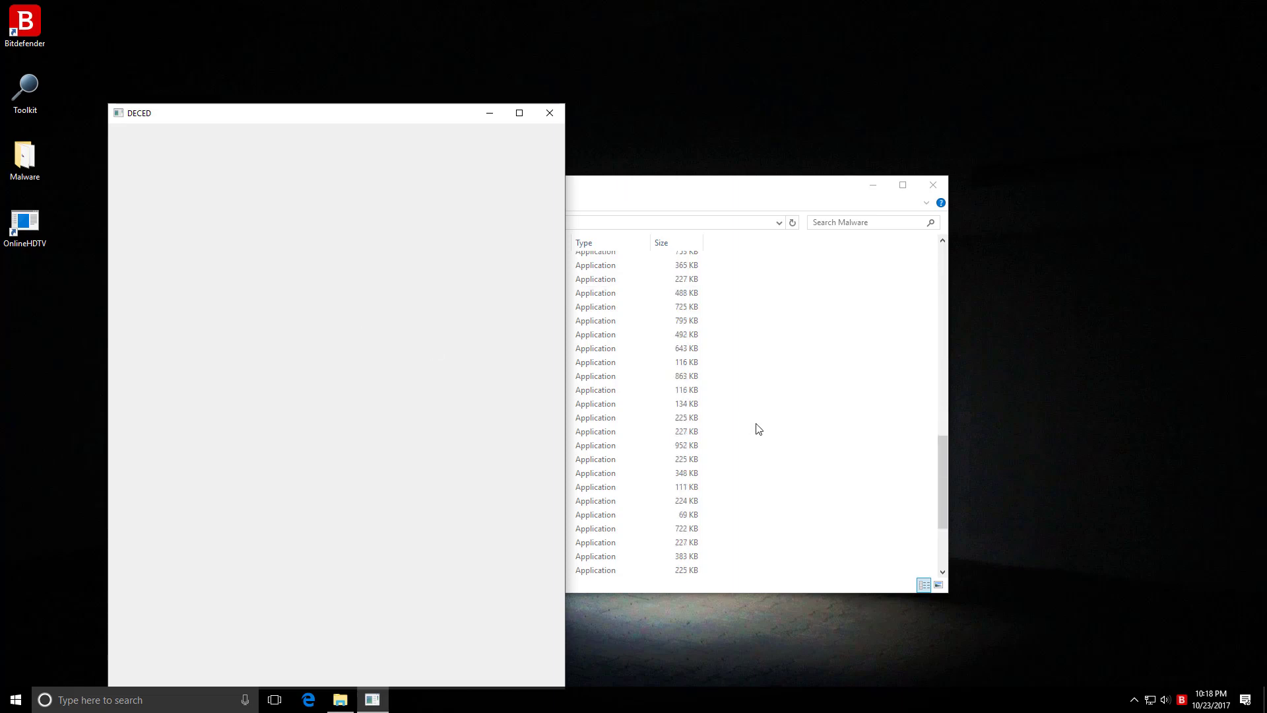
scroll(757, 428, up, 10)
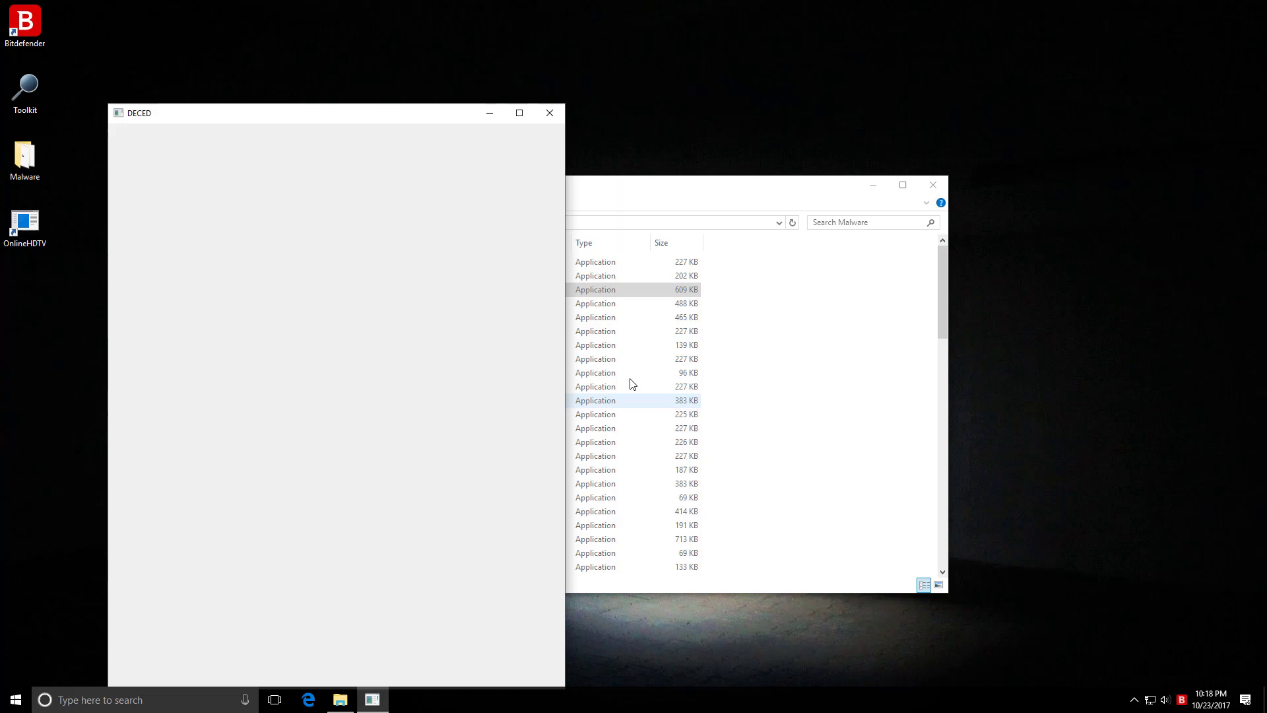
scroll(340, 376, down, 5)
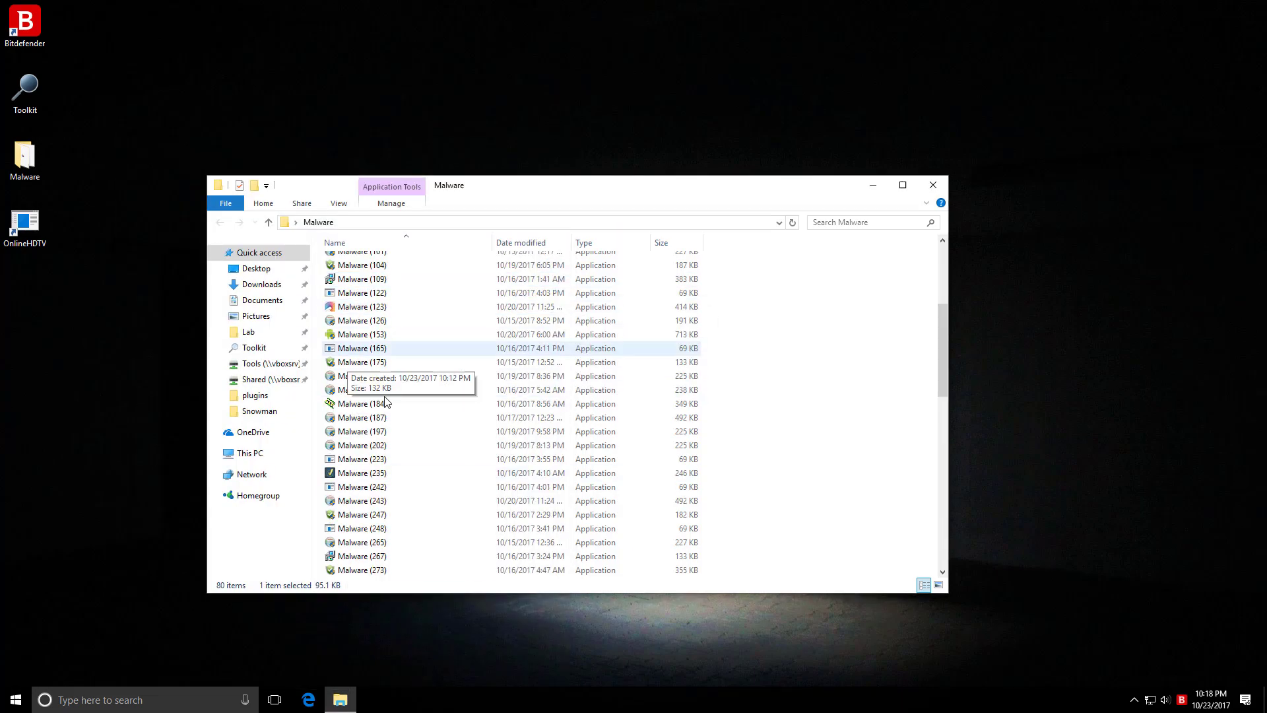
click(341, 306)
double_click(415, 389)
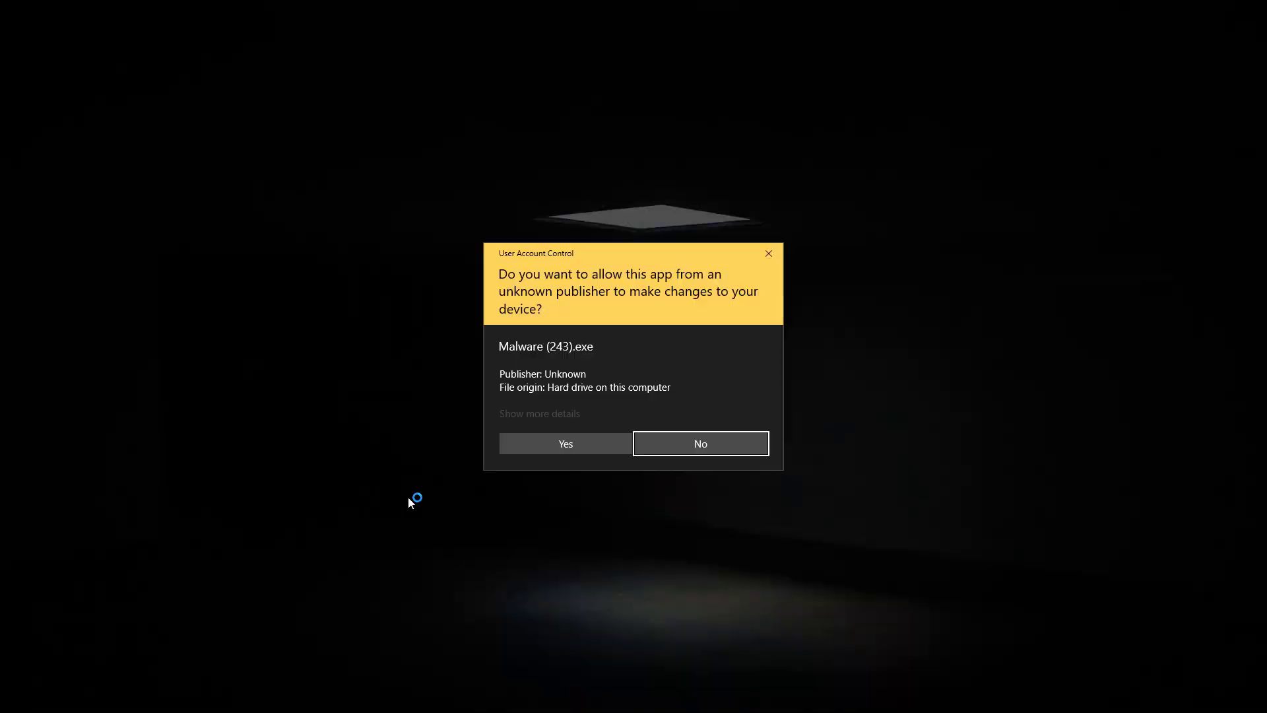
click(563, 444)
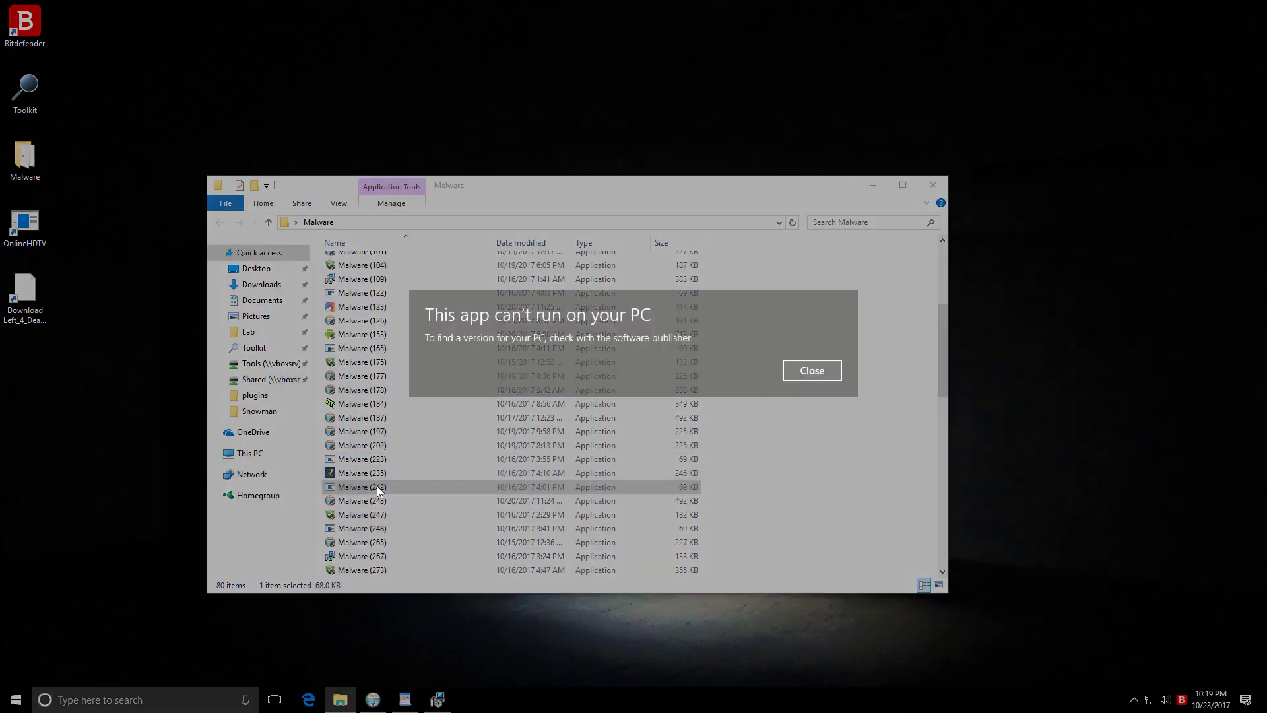
- Dismiss the 'can't run' warnings and run the Malware (776) sample
click(811, 370)
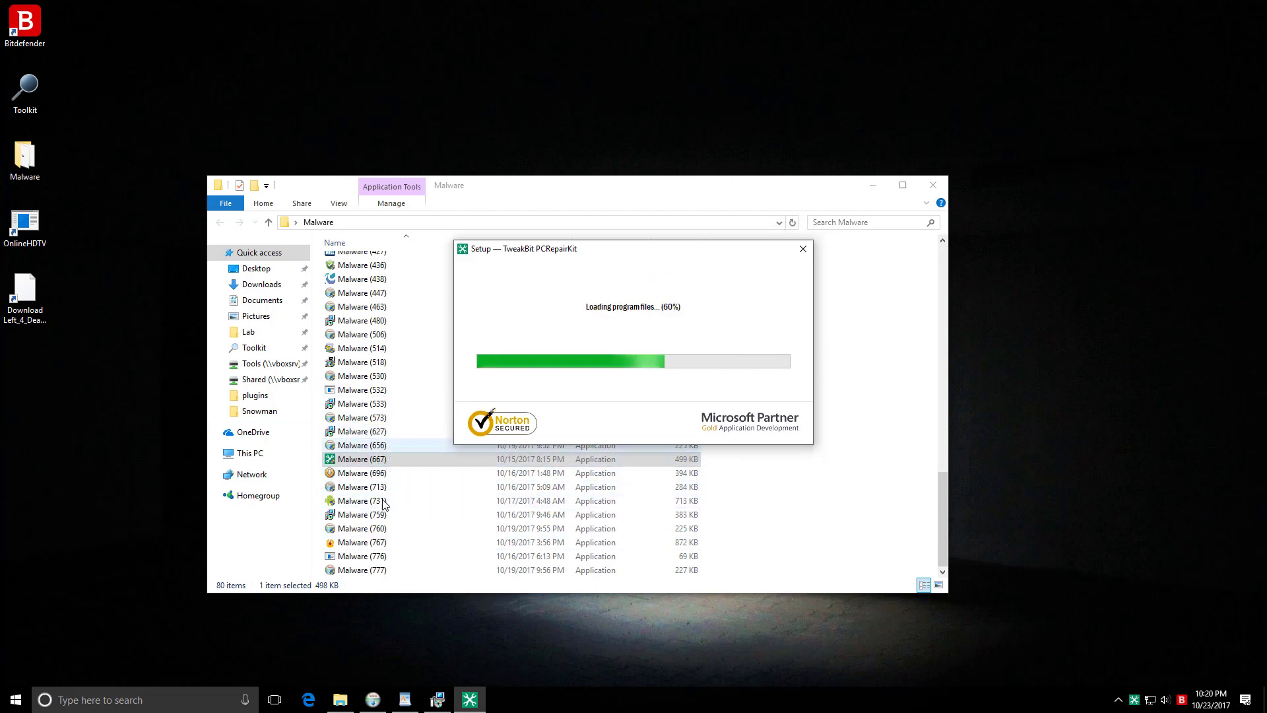
click(376, 560)
key(Escape)
scroll(399, 374, up, 19)
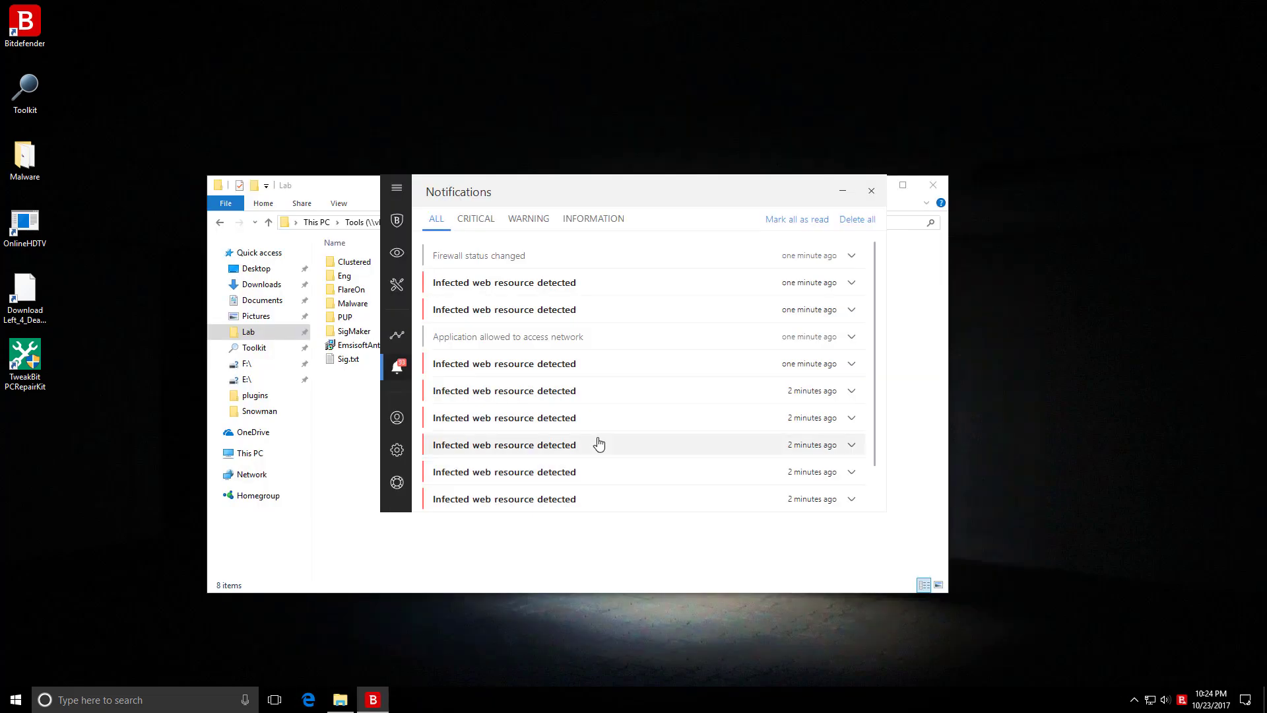
- Expand the last 'Infected web resource detected' notification to see which sample's download Web Protection blocked
drag(550, 200, 575, 216)
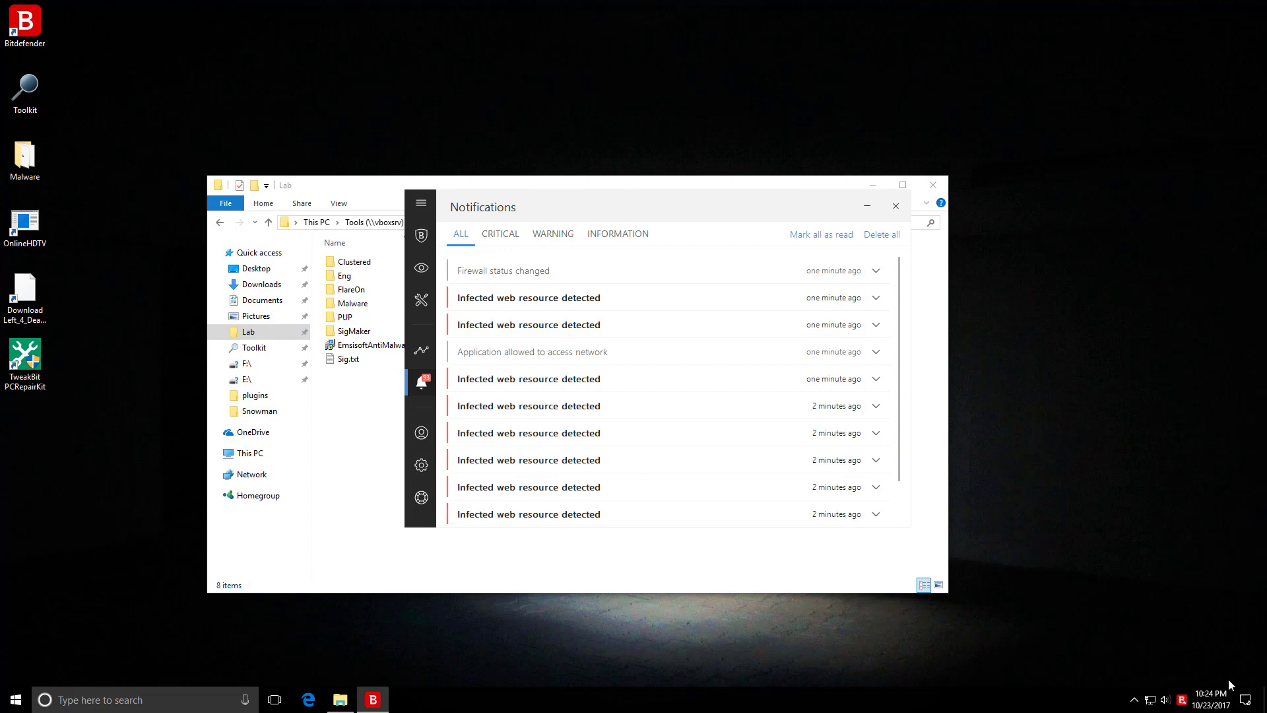
click(1245, 698)
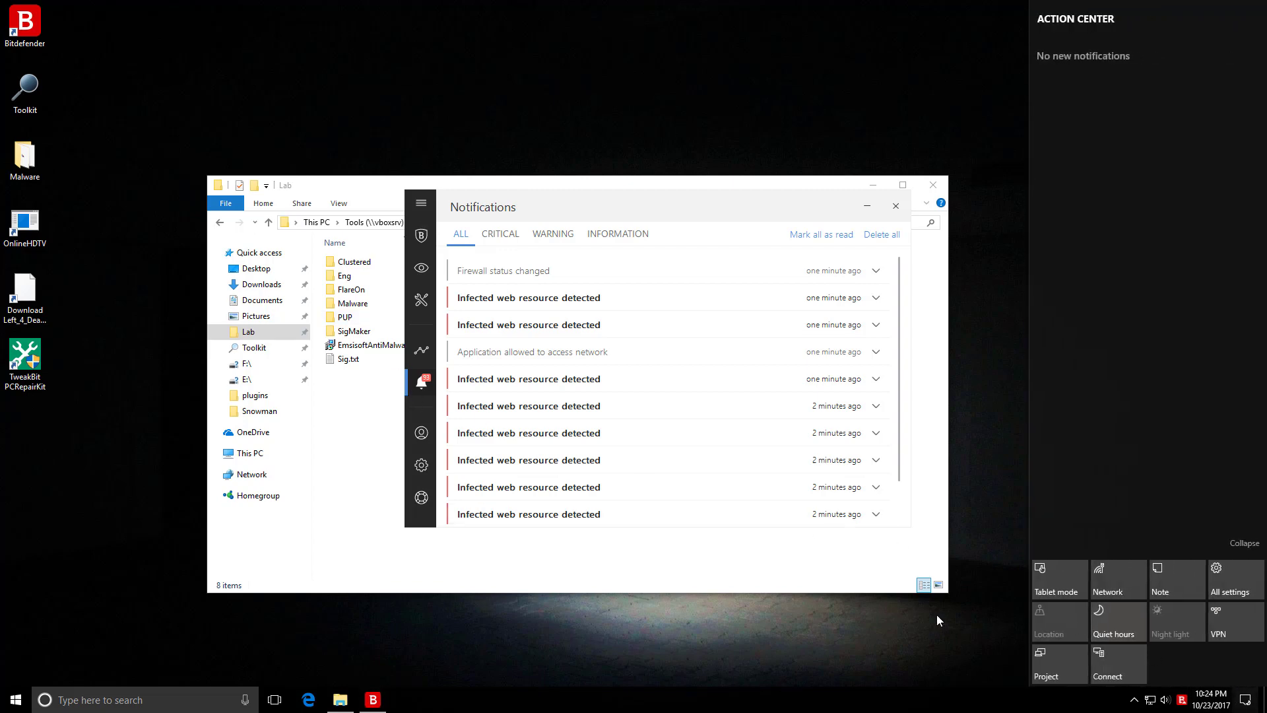
click(814, 518)
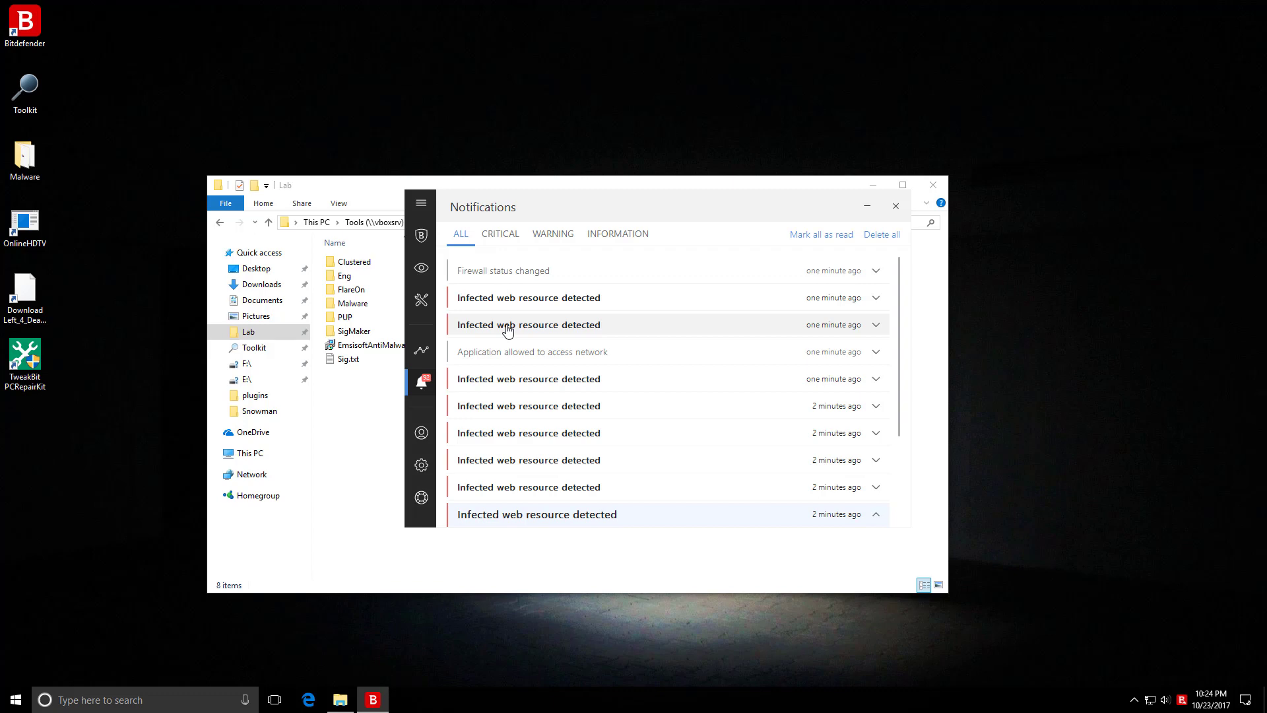
scroll(507, 330, down, 2)
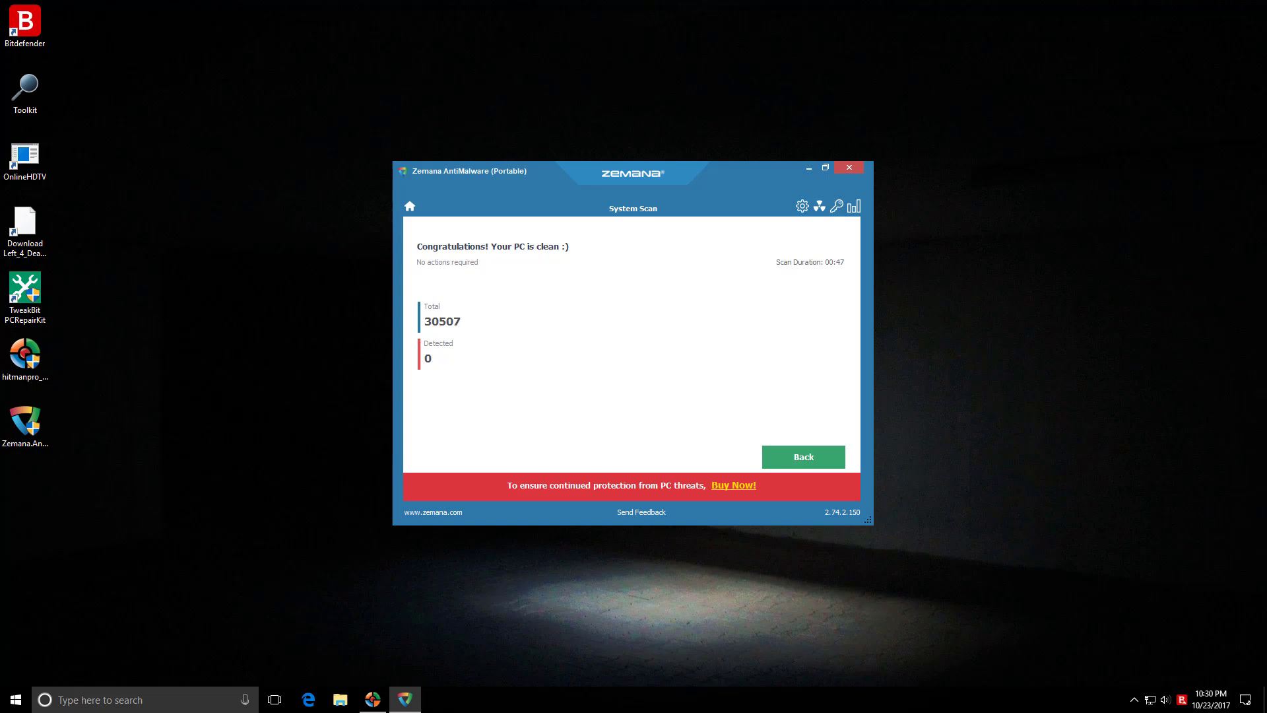
- Switch from Zemana's clean result (30507 items, 0 detected) to HitmanPro's scan results
key(alt+Tab)
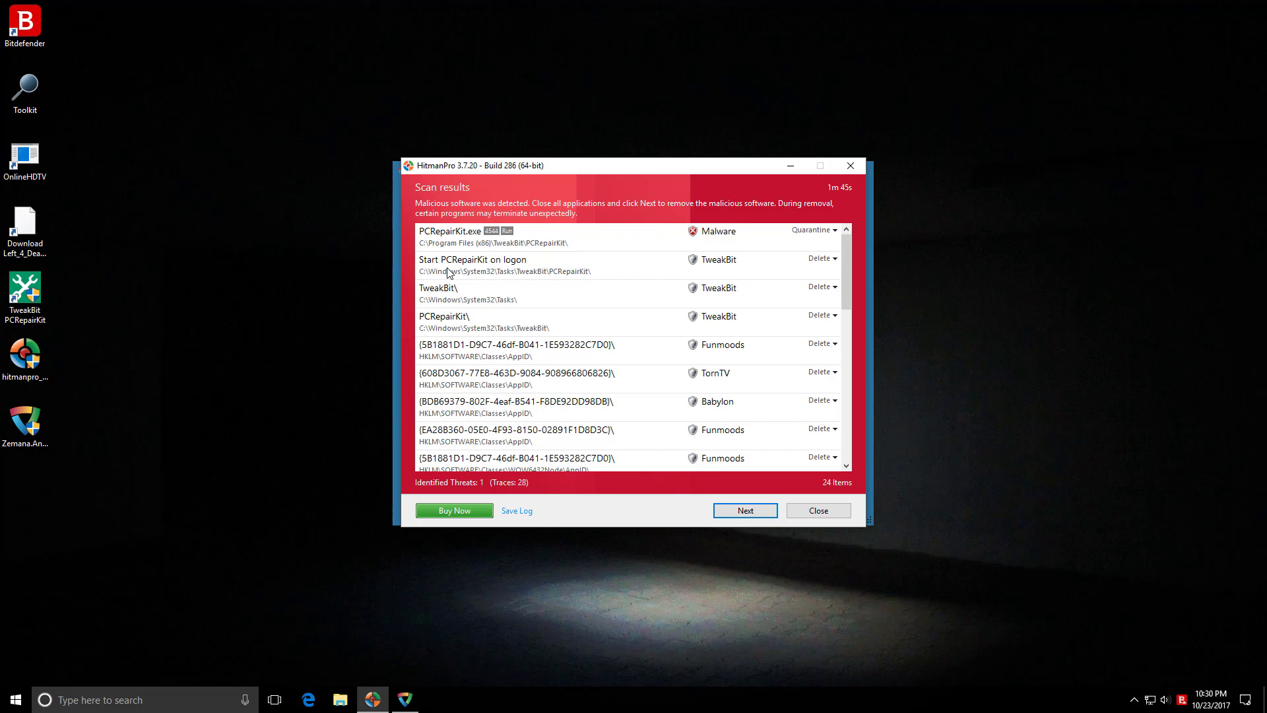
- Inspect PCRepairKit.exe's malware details, scroll through the 24 found items, and dismiss the TweakBit popup
double_click(495, 234)
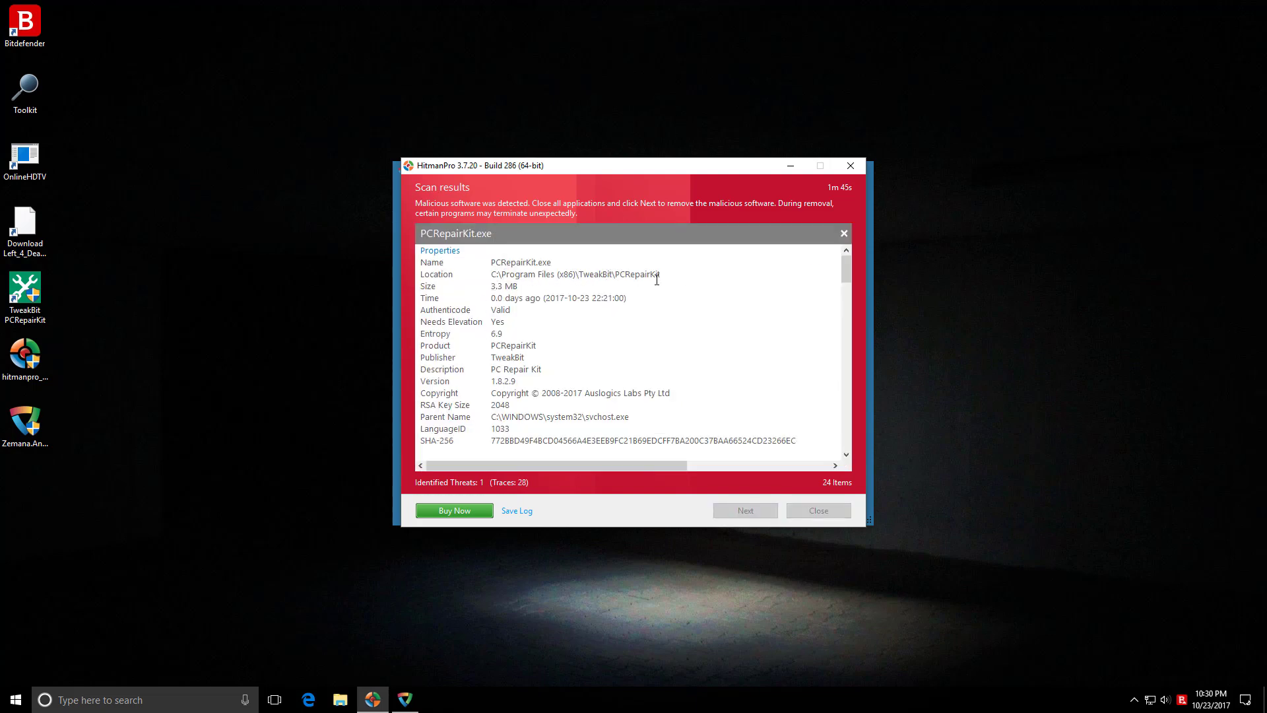
click(843, 232)
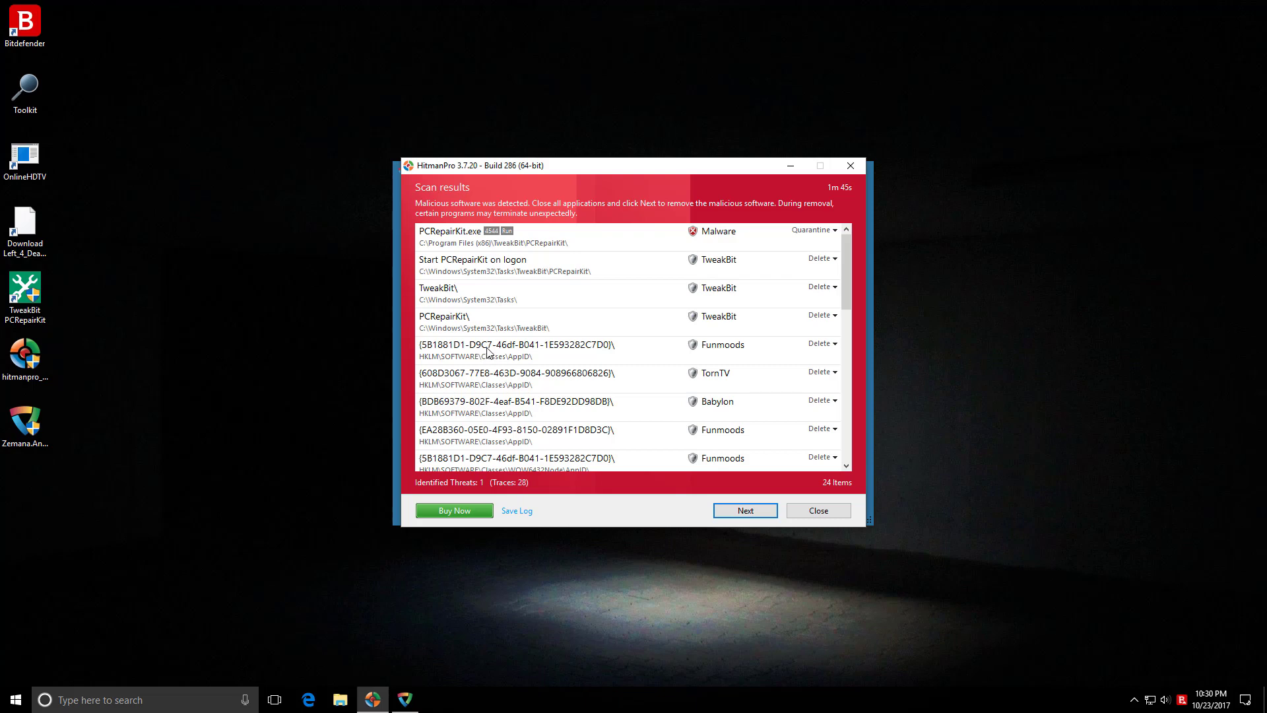
scroll(487, 353, down, 10)
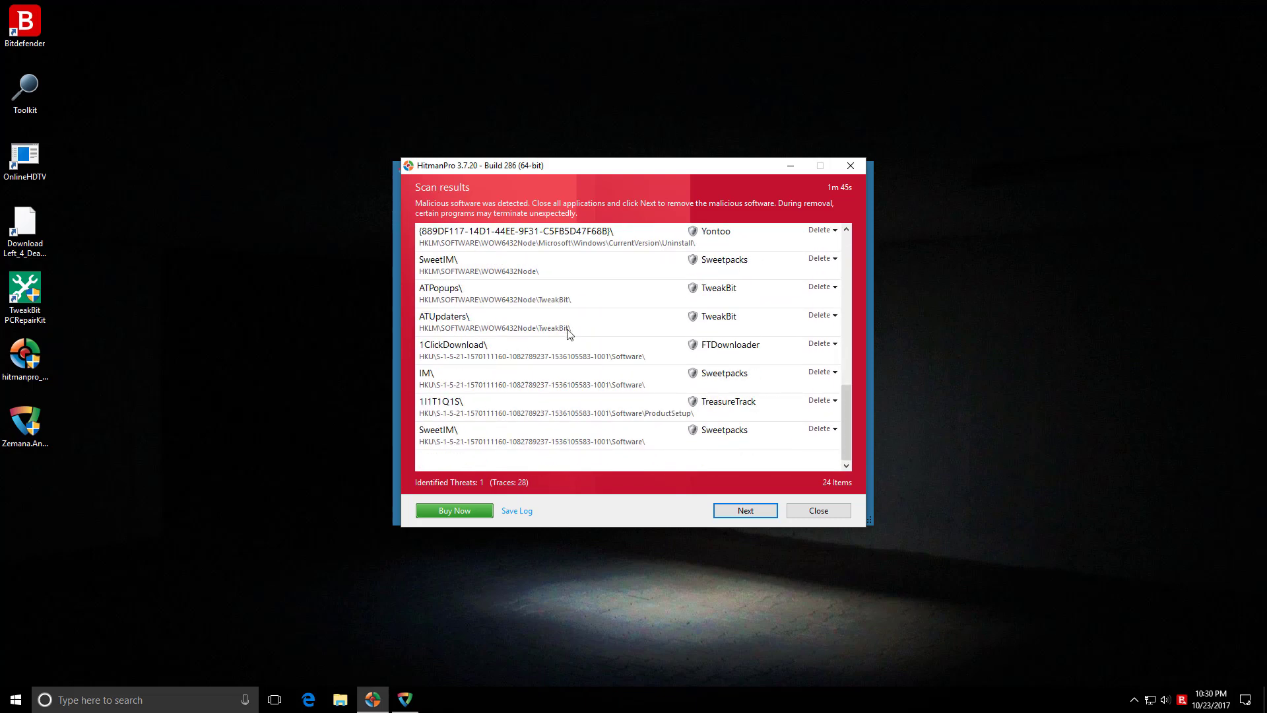
scroll(557, 405, up, 3)
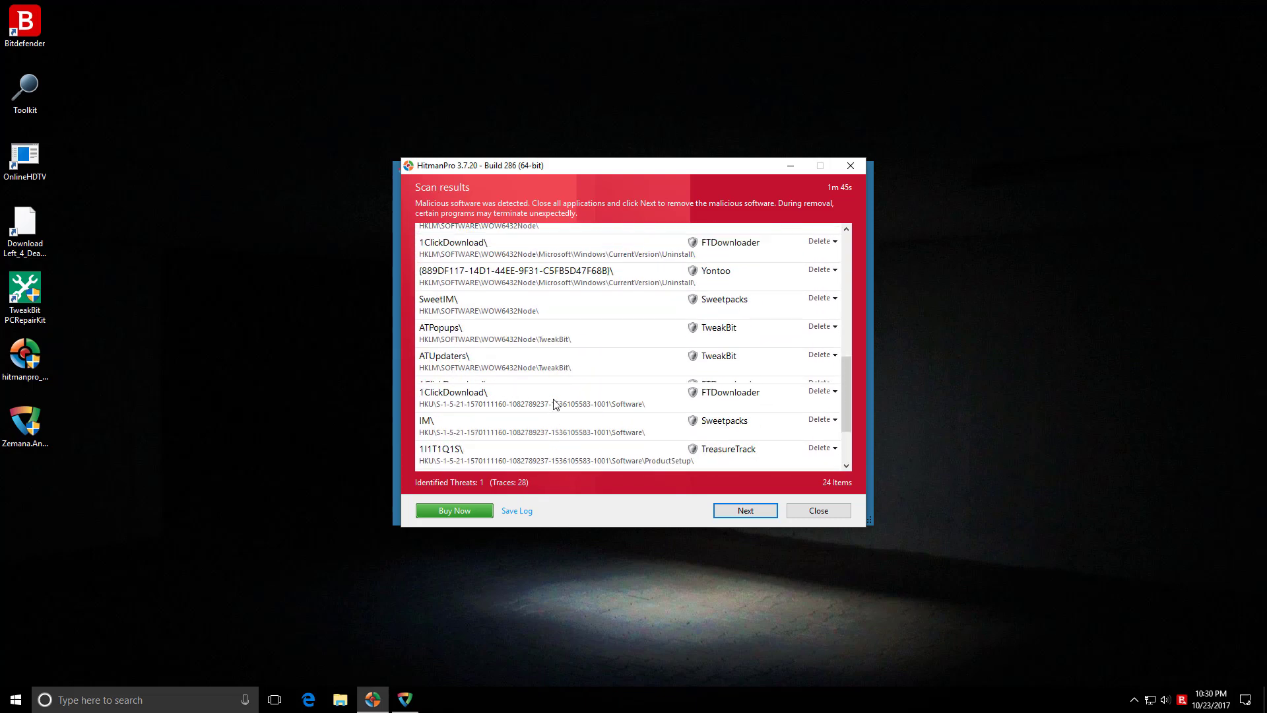
scroll(557, 408, down, 4)
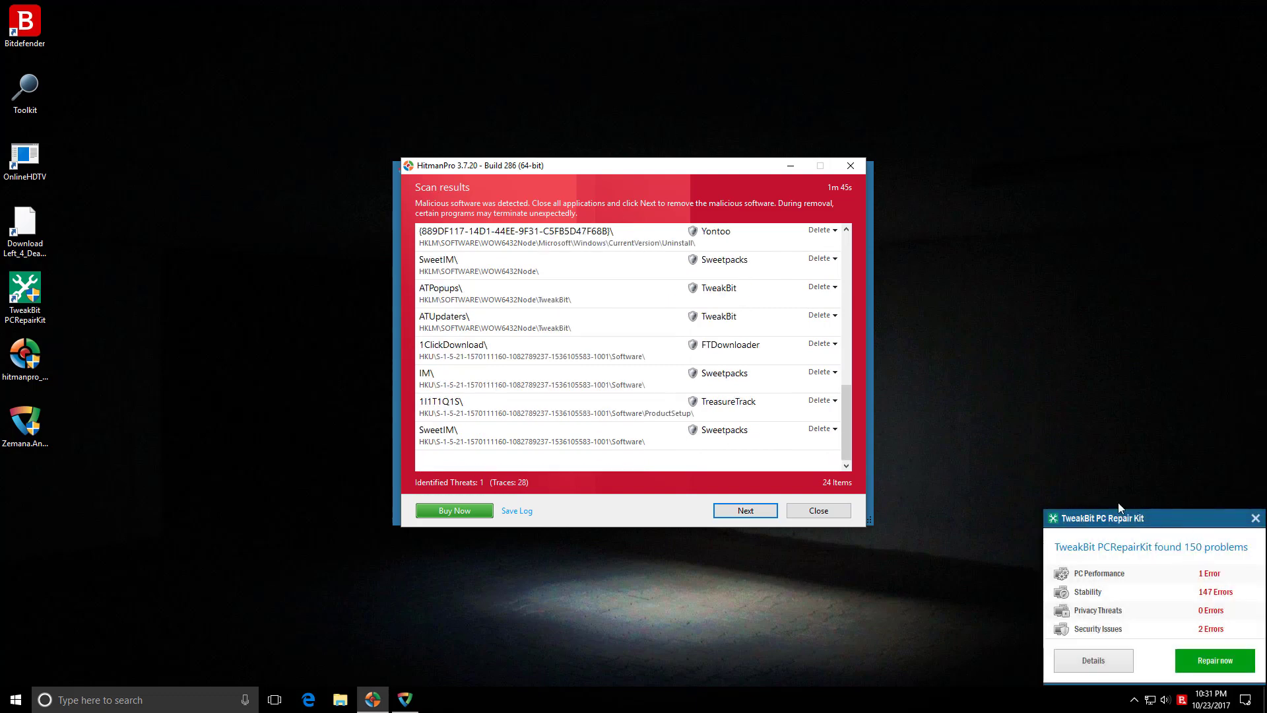
click(1256, 518)
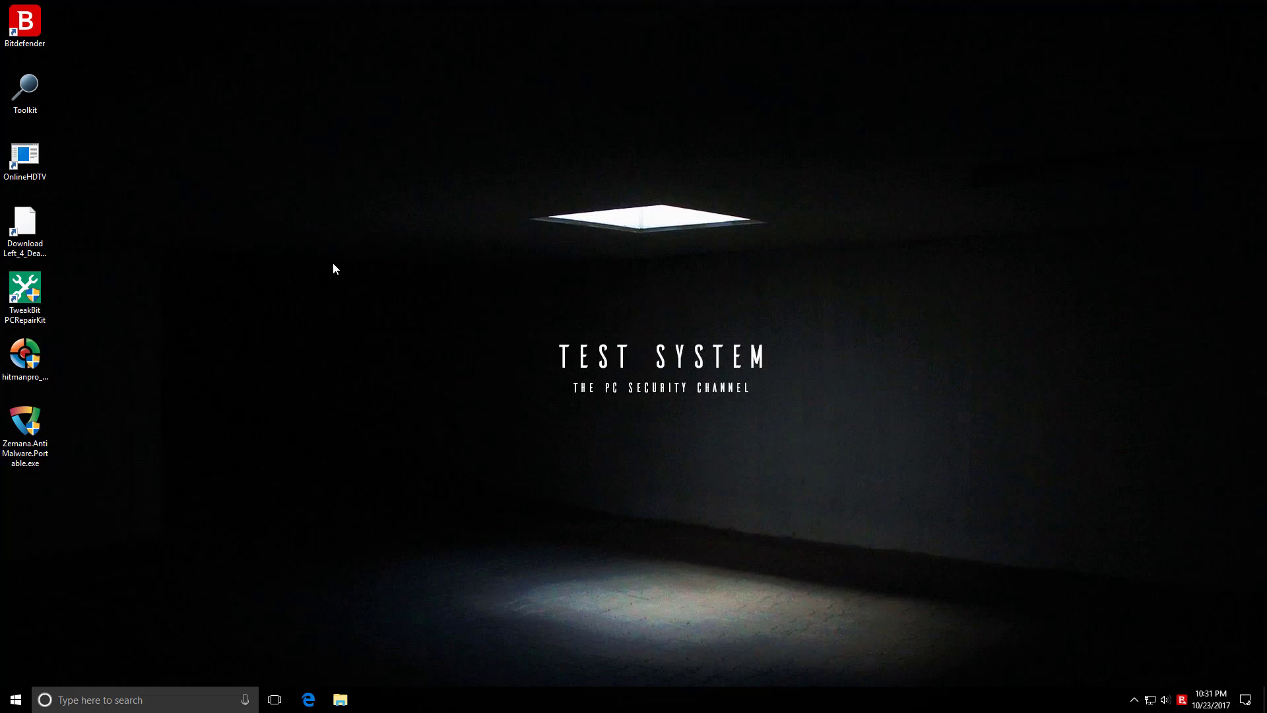
- Open the Bitdefender dashboard from the tray icon to view 1478 blocked threats and 88 web attacks
double_click(1182, 699)
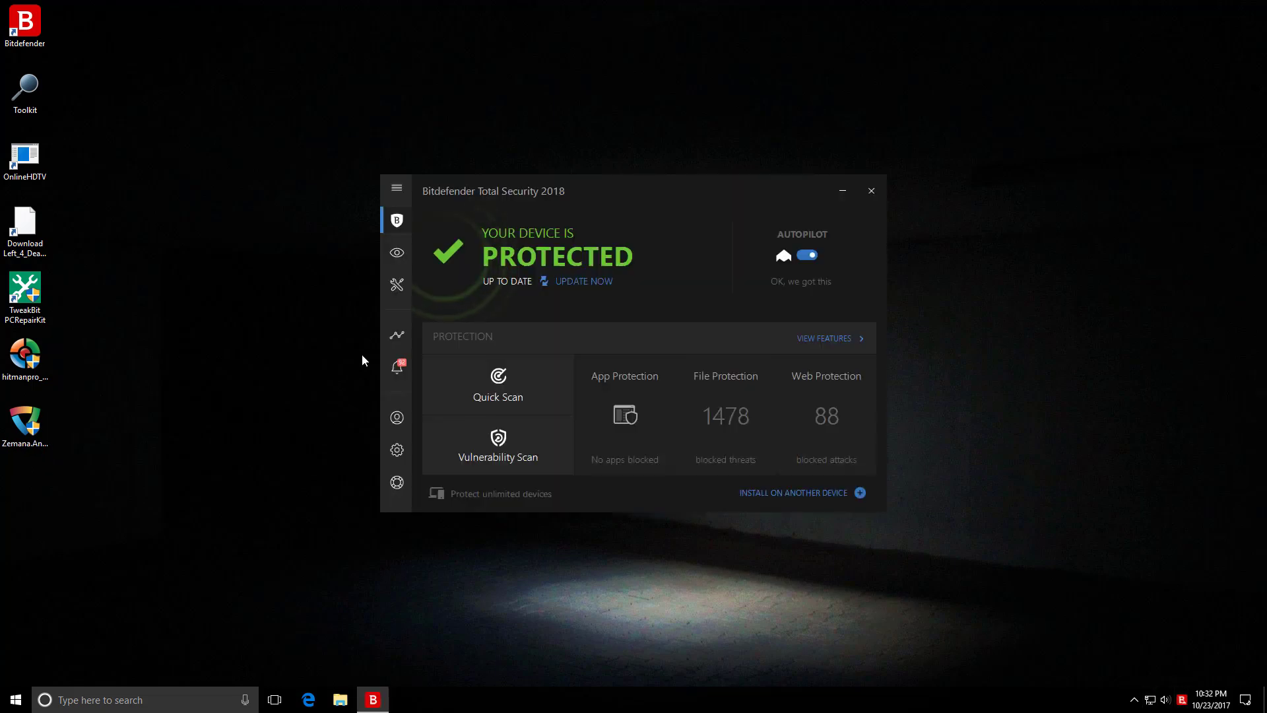